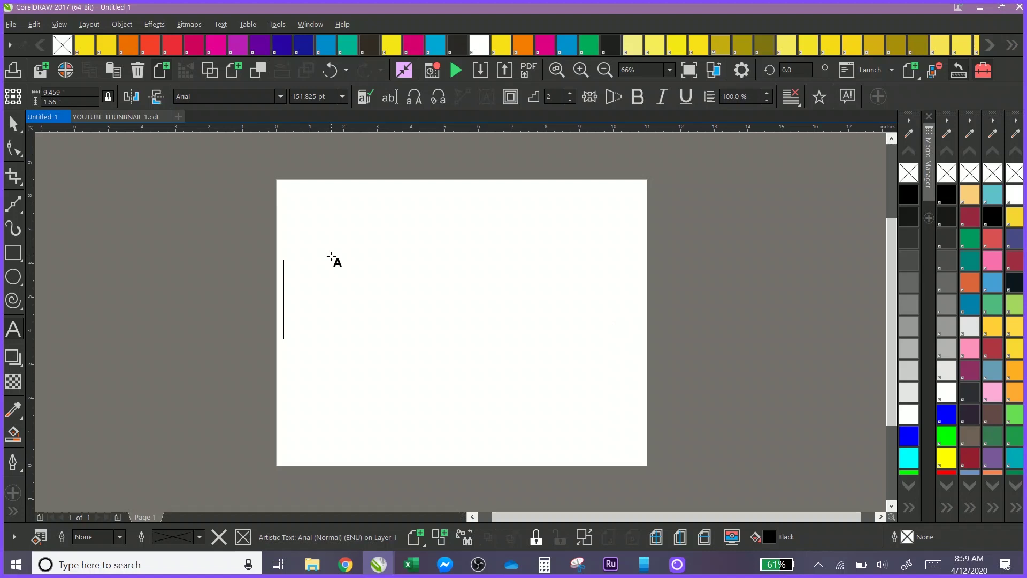
Type the word HALFTONE as a line of text on the page
click(298, 260)
text(H)
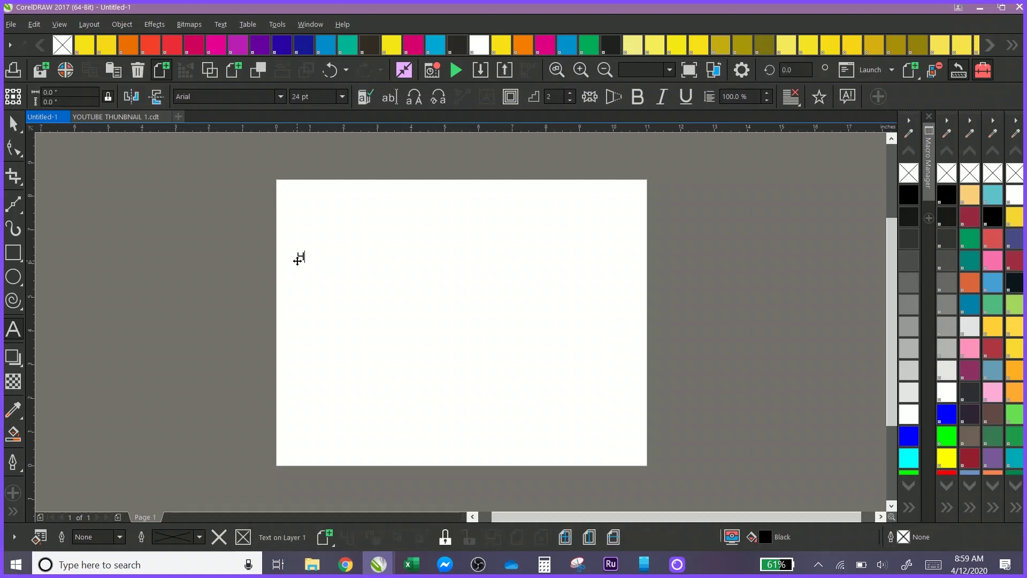
text(ALFT)
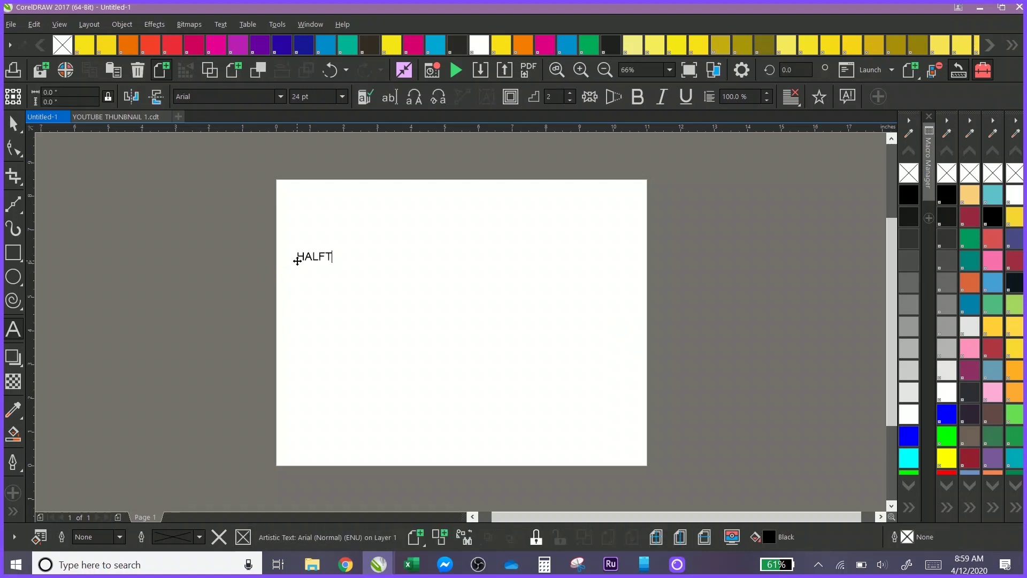
text(ONE)
key(Escape)
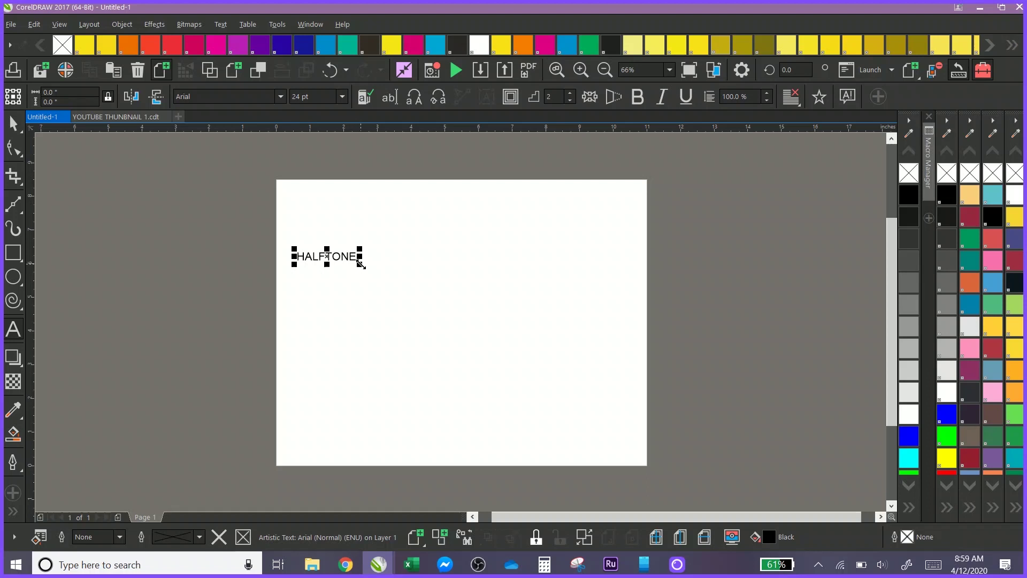
Enlarge HALFTONE to about 151 pt so it spans the page width, and move it onto the page
drag(358, 264, 669, 431)
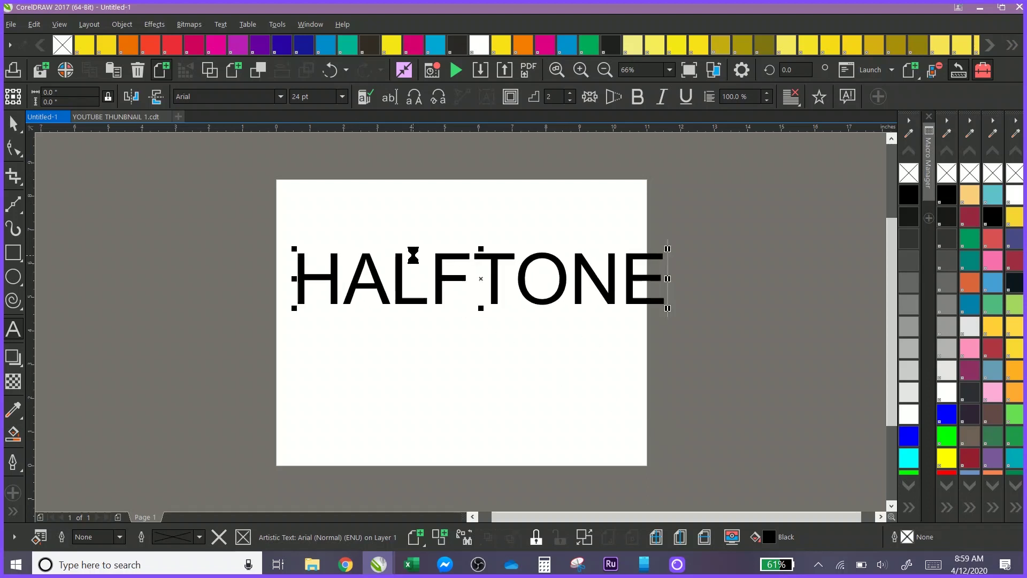
drag(482, 279, 461, 287)
click(283, 286)
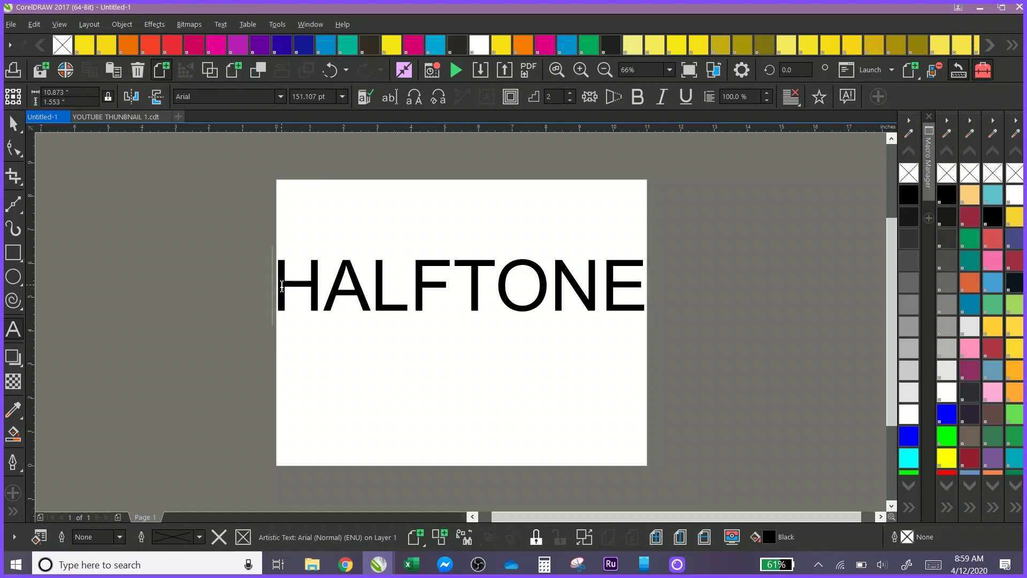
Change the HALFTONE text's font to Impact
double_click(459, 273)
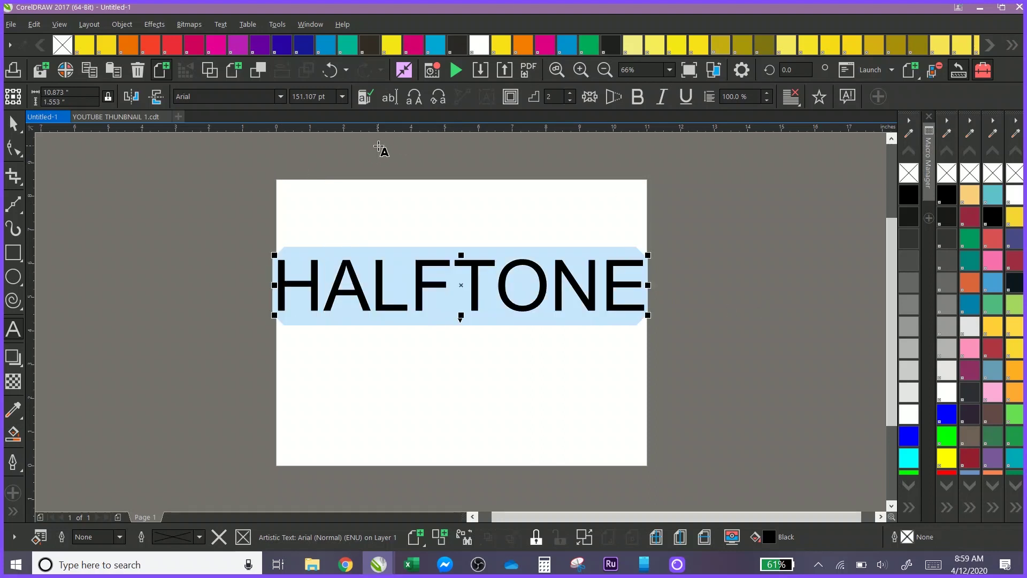
click(282, 101)
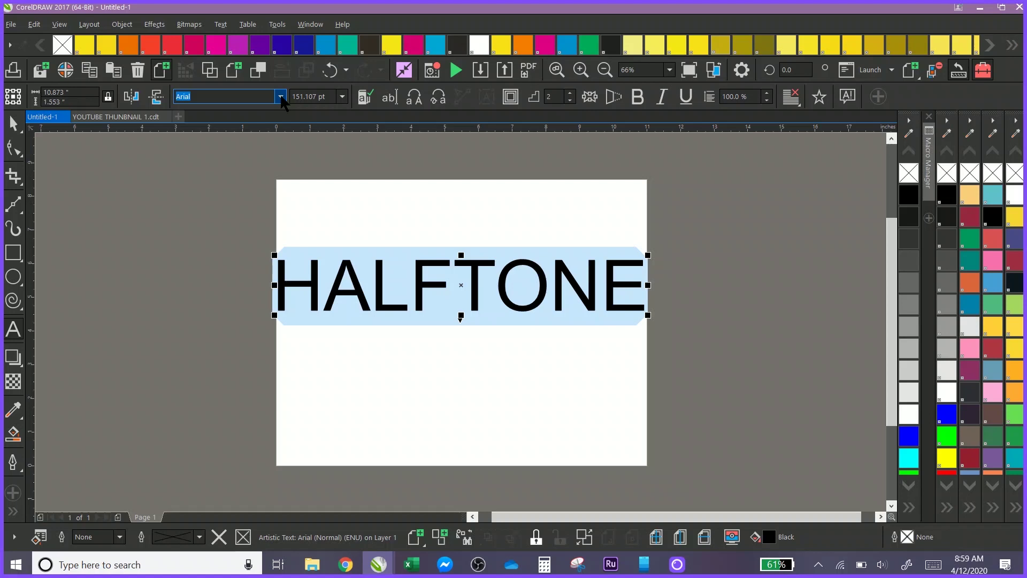
click(282, 99)
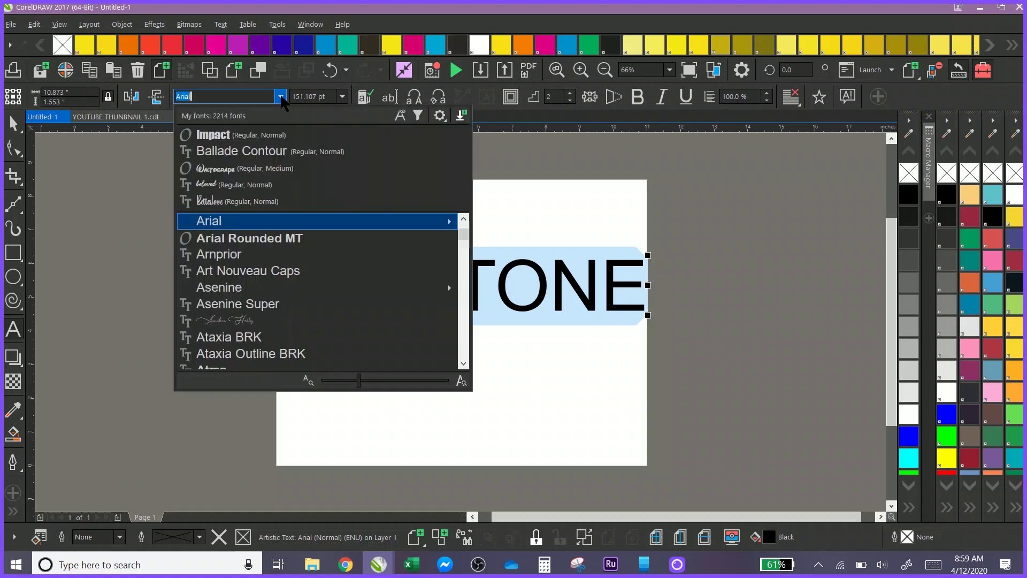
click(231, 138)
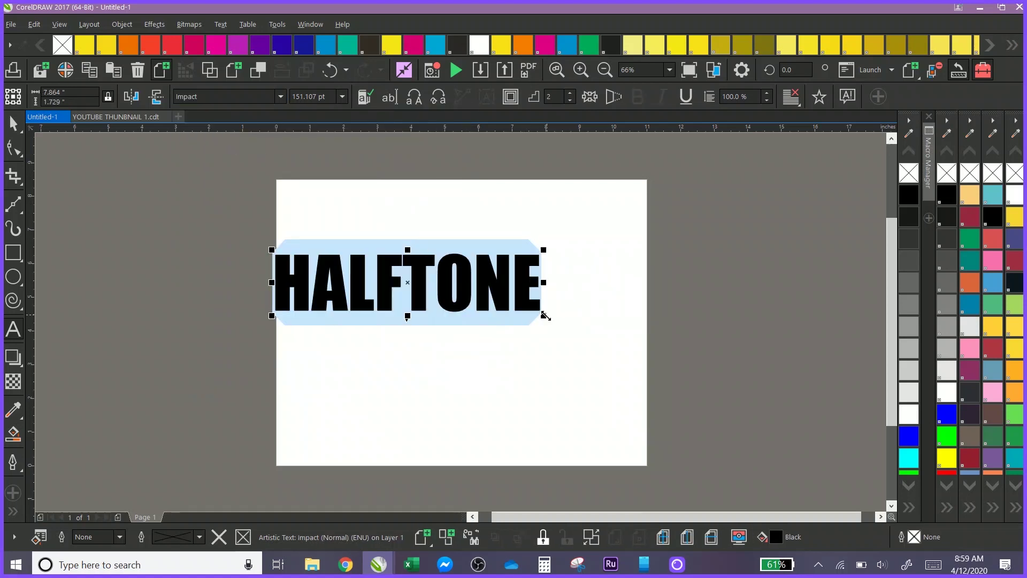
Scale and stretch HALFTONE to about 261 pt, then reposition it up and left on the page
drag(544, 317, 630, 348)
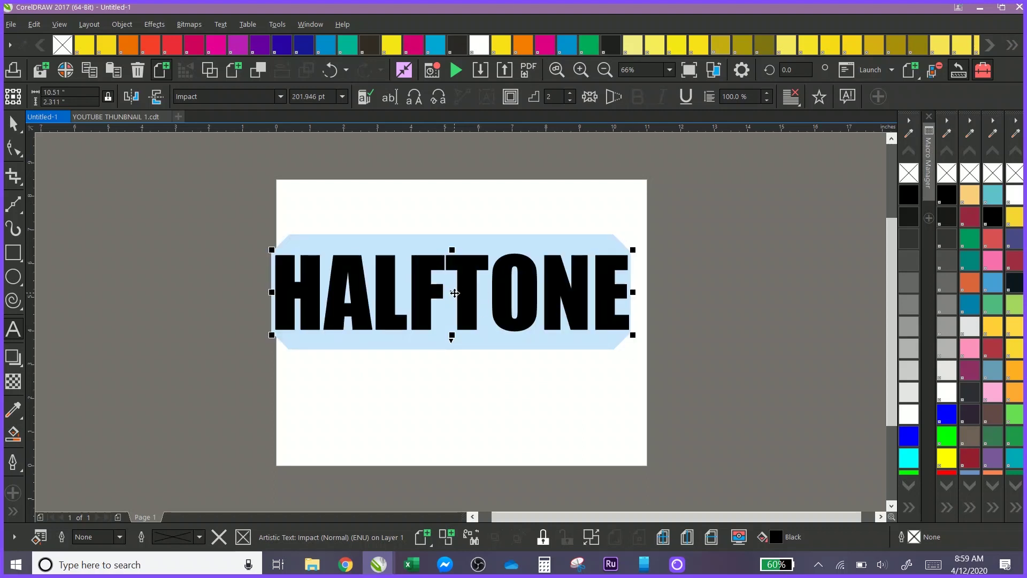
drag(455, 293, 467, 298)
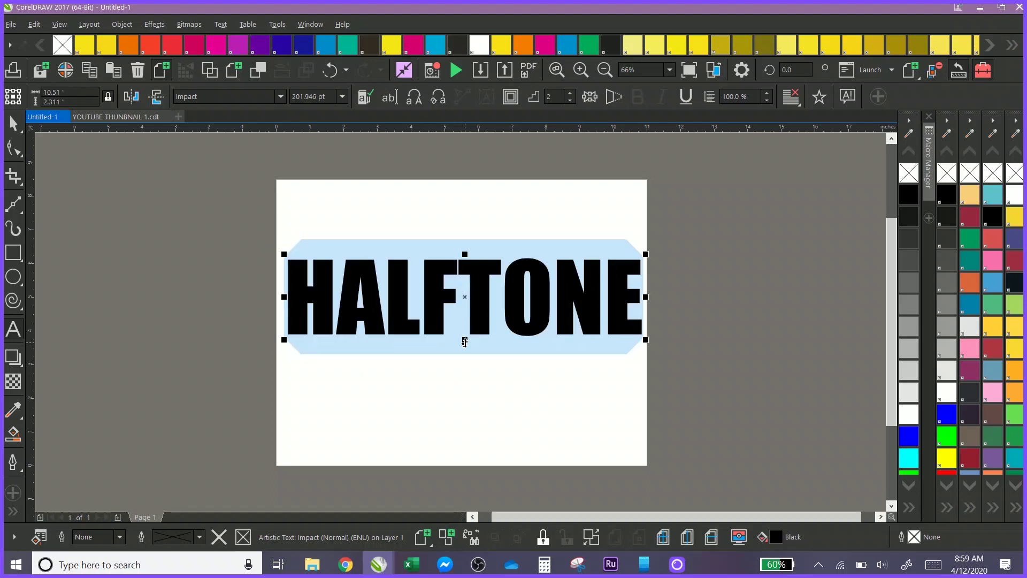
drag(464, 341, 464, 363)
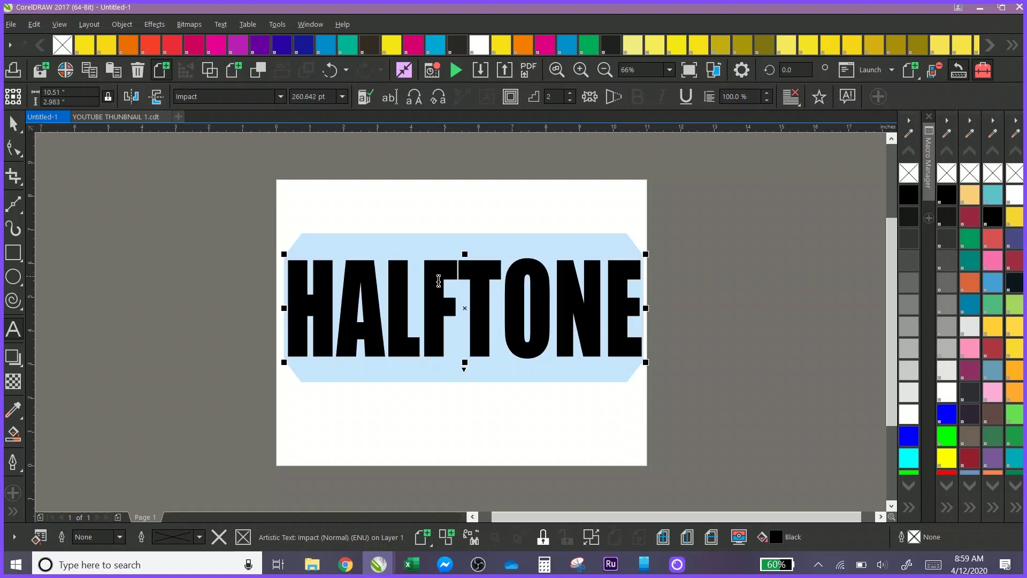
drag(283, 309, 280, 308)
click(416, 218)
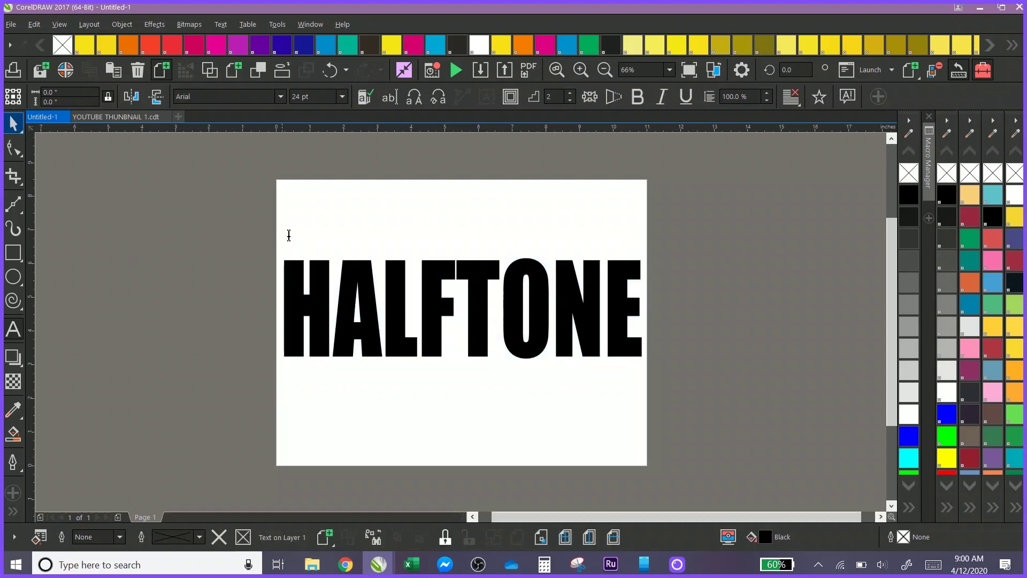
click(288, 283)
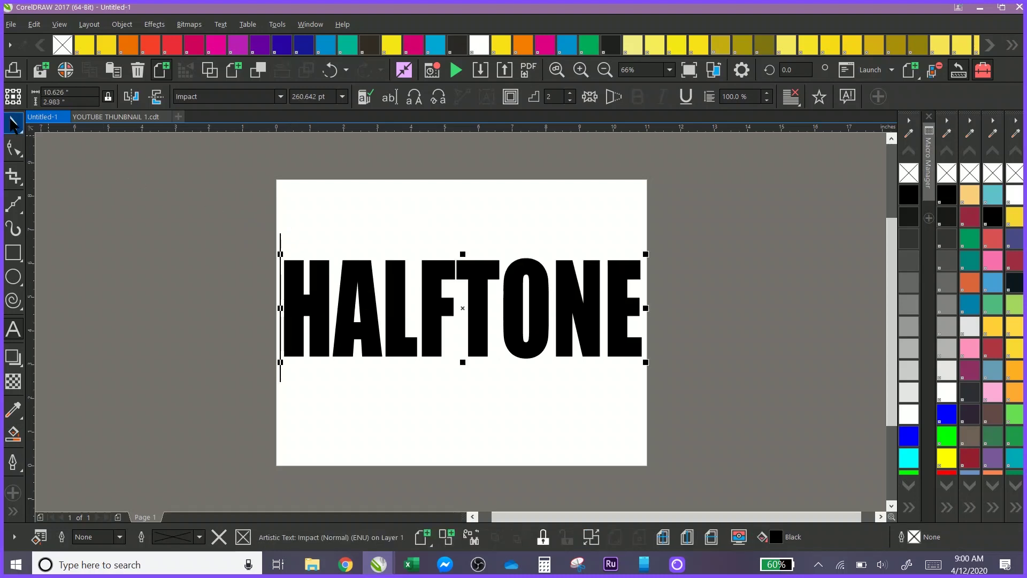
key(ctrl+space)
drag(298, 295, 294, 286)
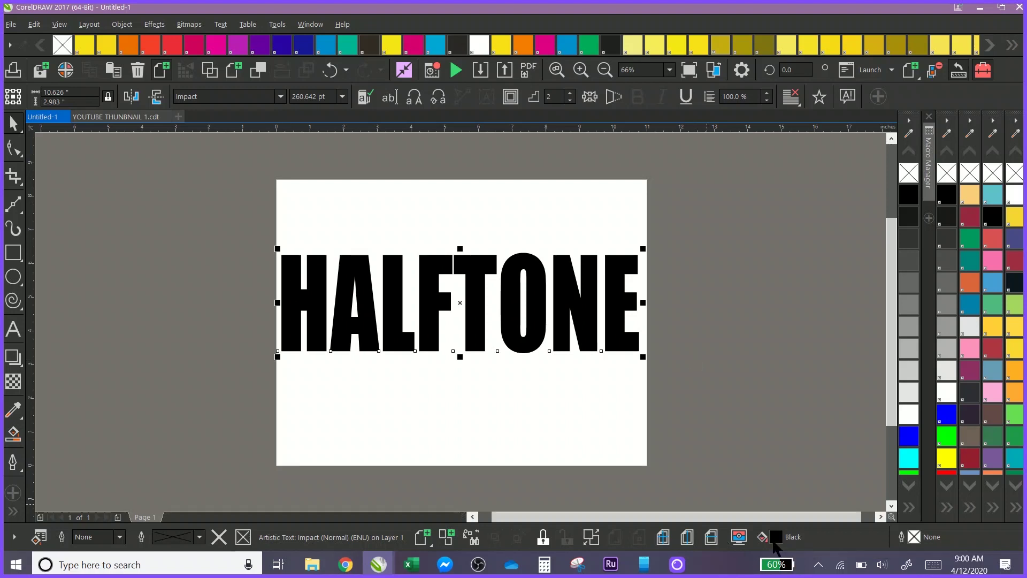
Give HALFTONE a black-to-white fountain fill in Edit Fill and bring up the preset fills library
double_click(773, 546)
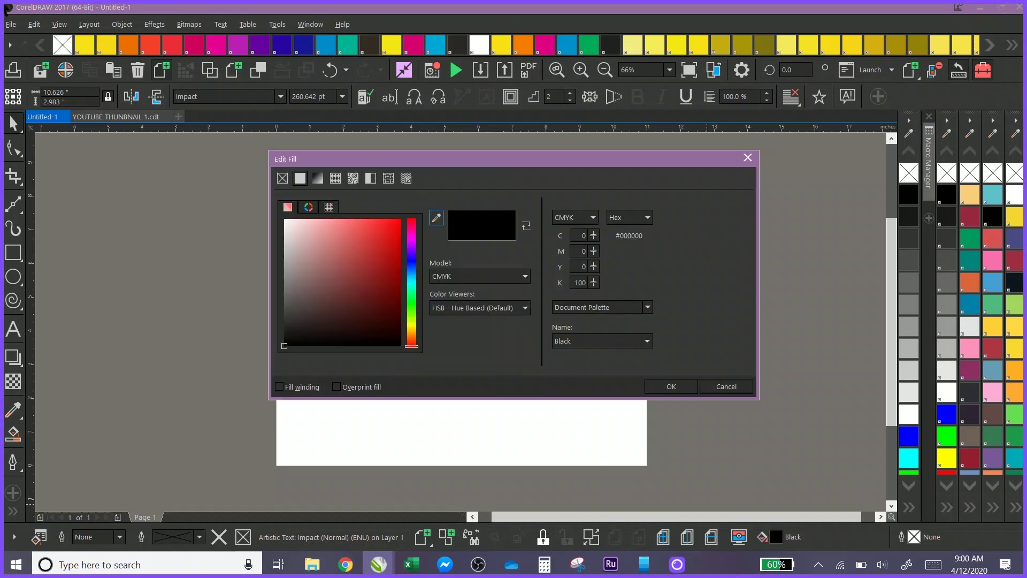
click(317, 180)
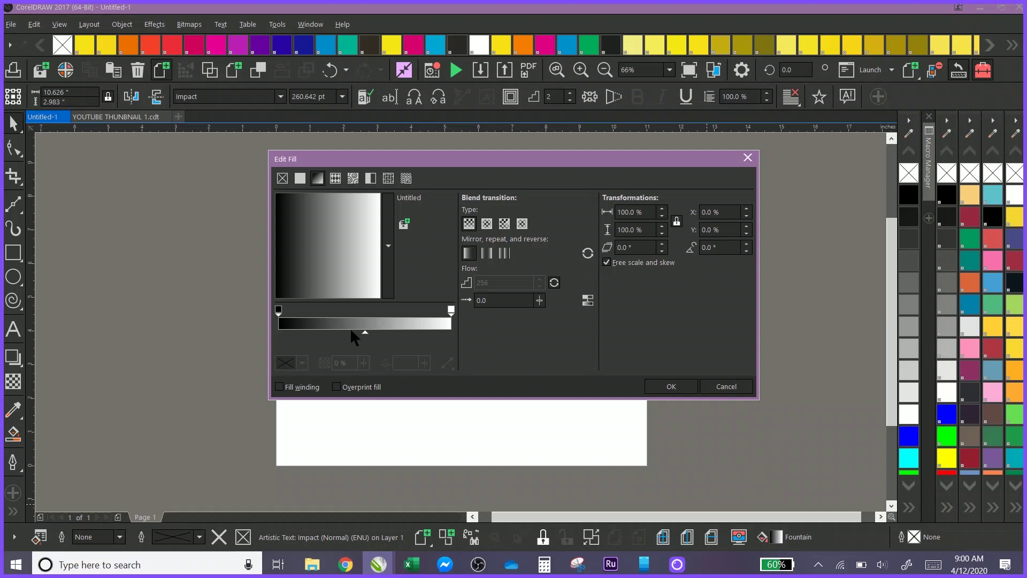
click(385, 238)
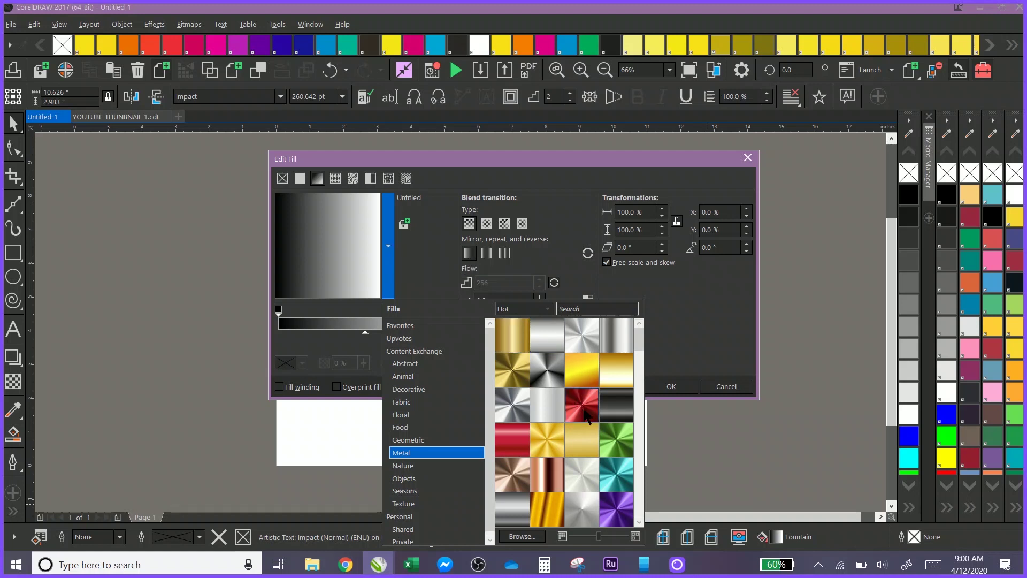
Try the Red Anisotropic Reflection metal fill, cancel its download, and show the Favorites category
mouse_move(584, 413)
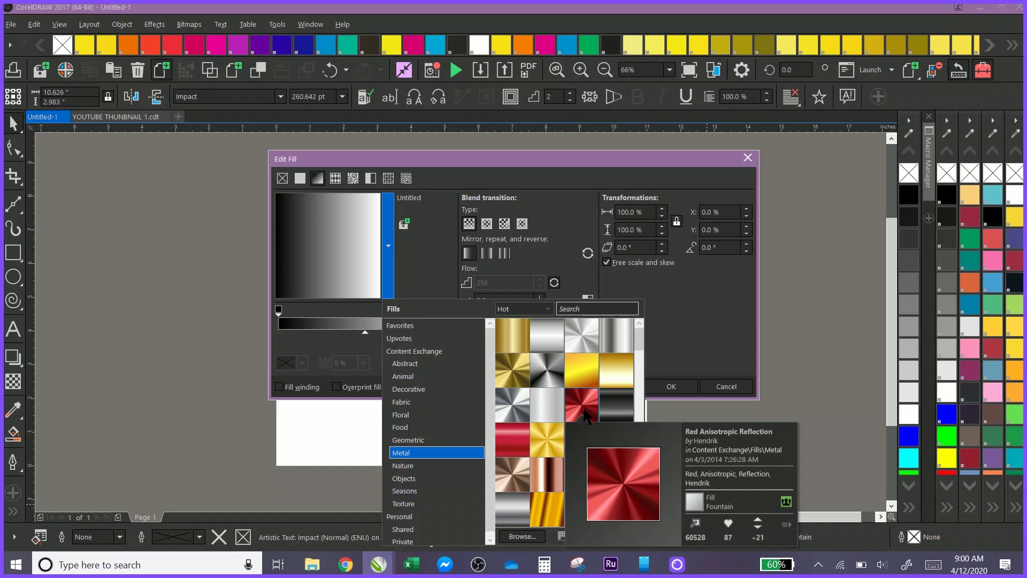
click(583, 408)
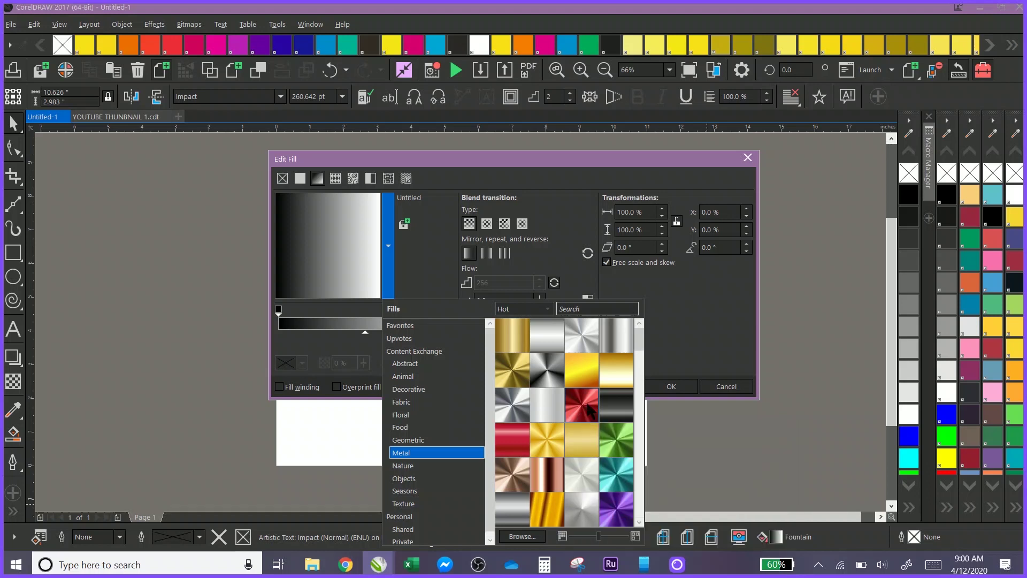
mouse_move(588, 411)
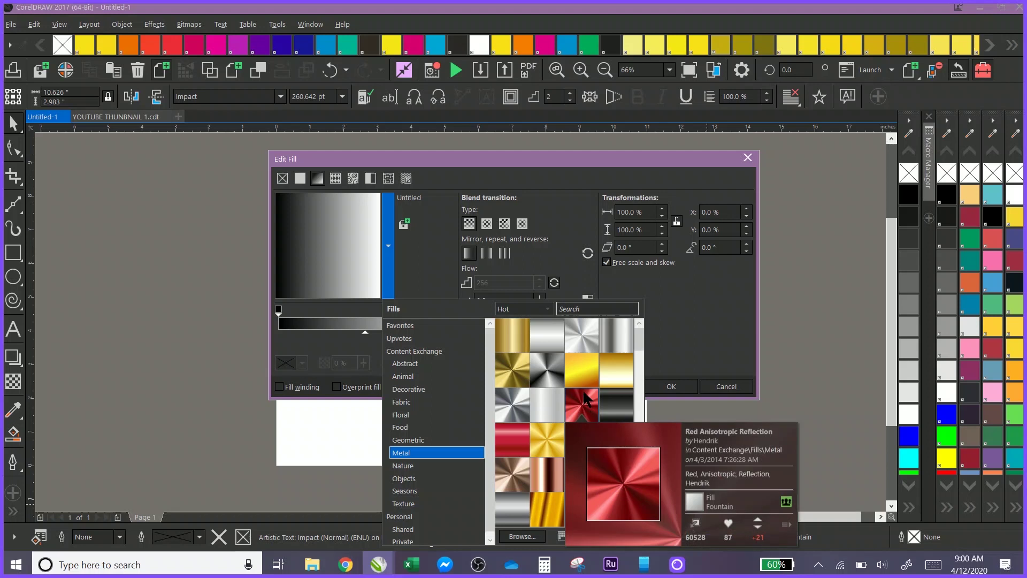
click(696, 524)
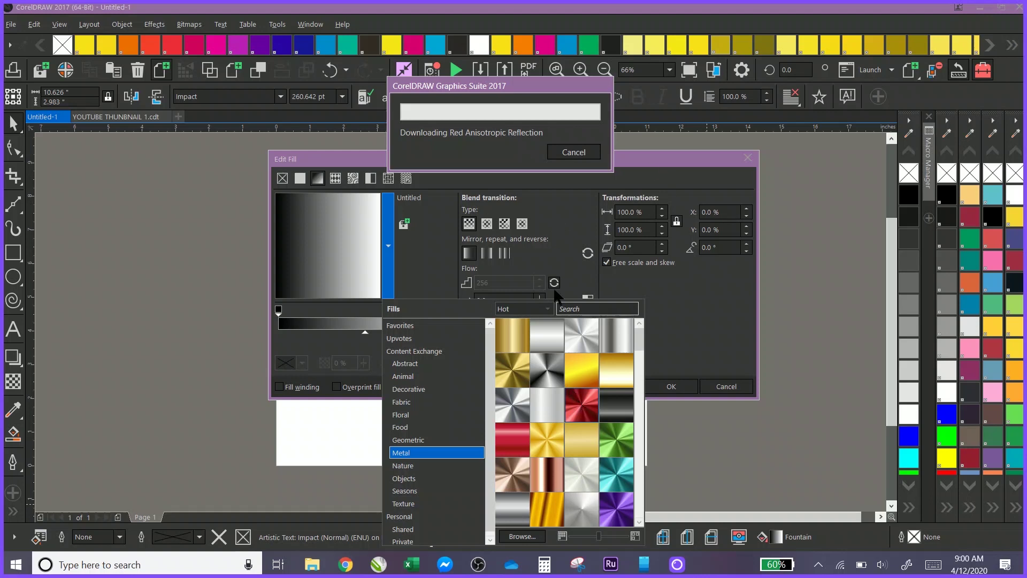
click(566, 150)
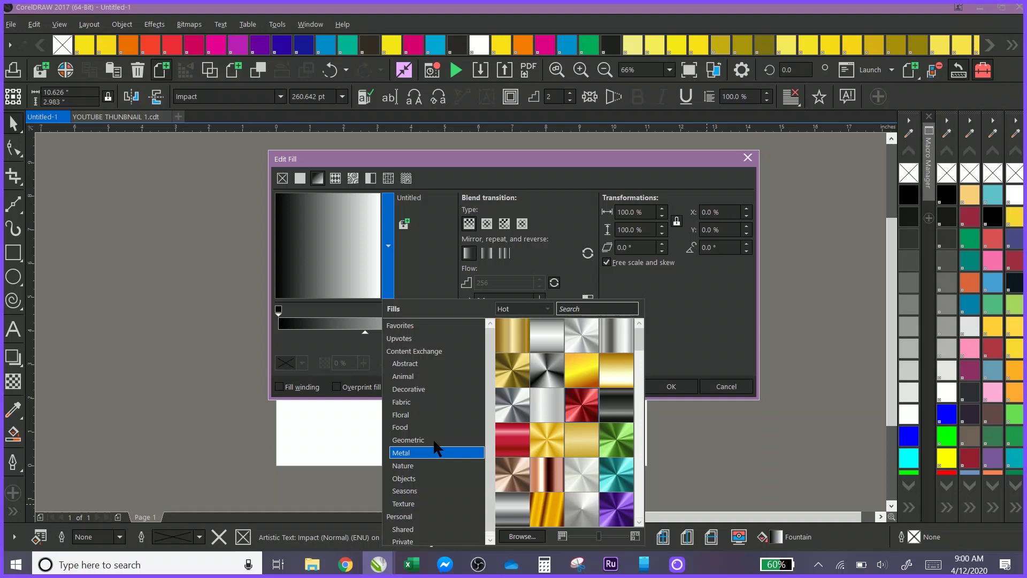
click(405, 325)
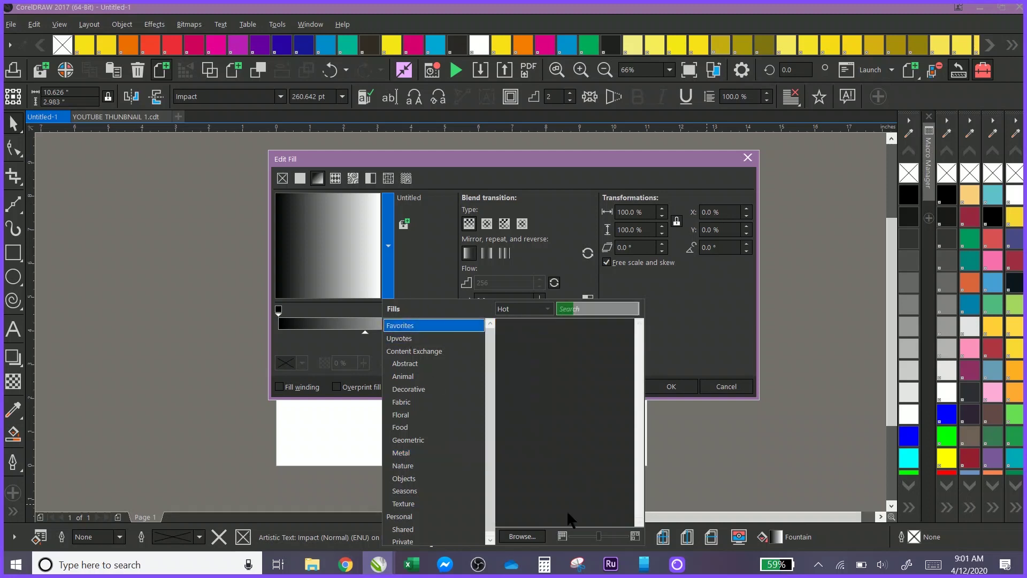
Apply the arco iris 001 rainbow fountain fill from the Personal fills and confirm it
click(391, 517)
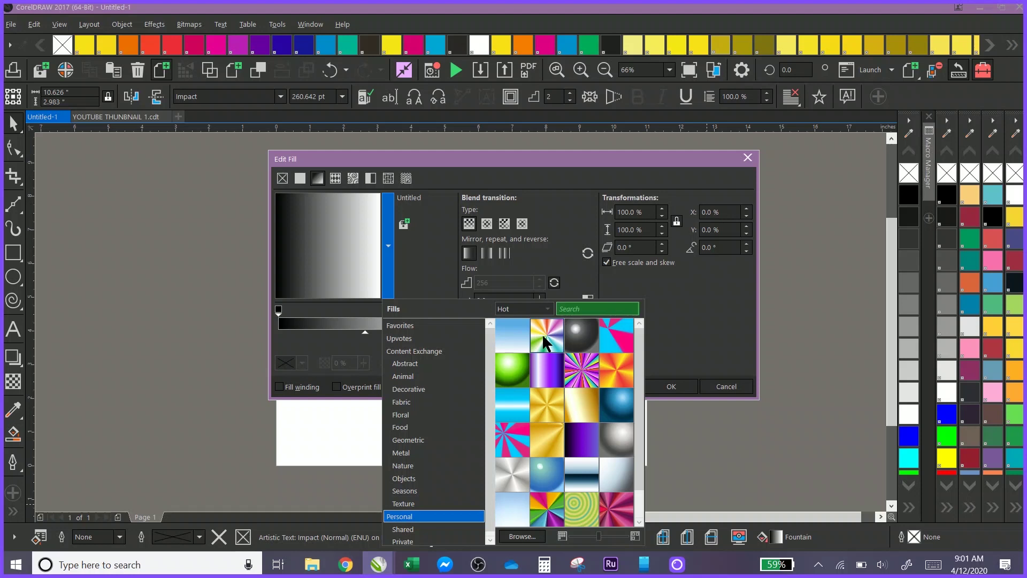
mouse_move(542, 337)
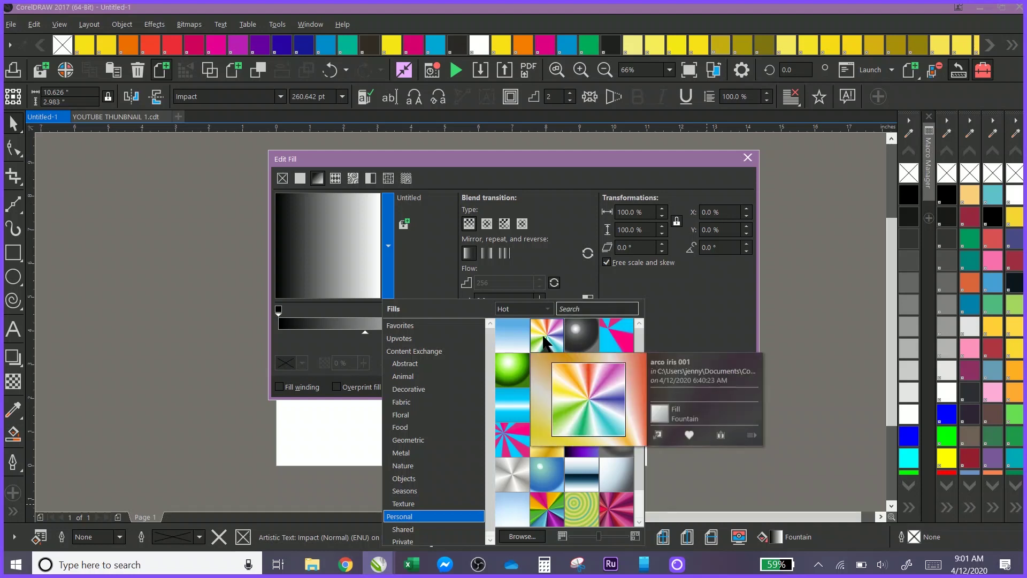
click(657, 432)
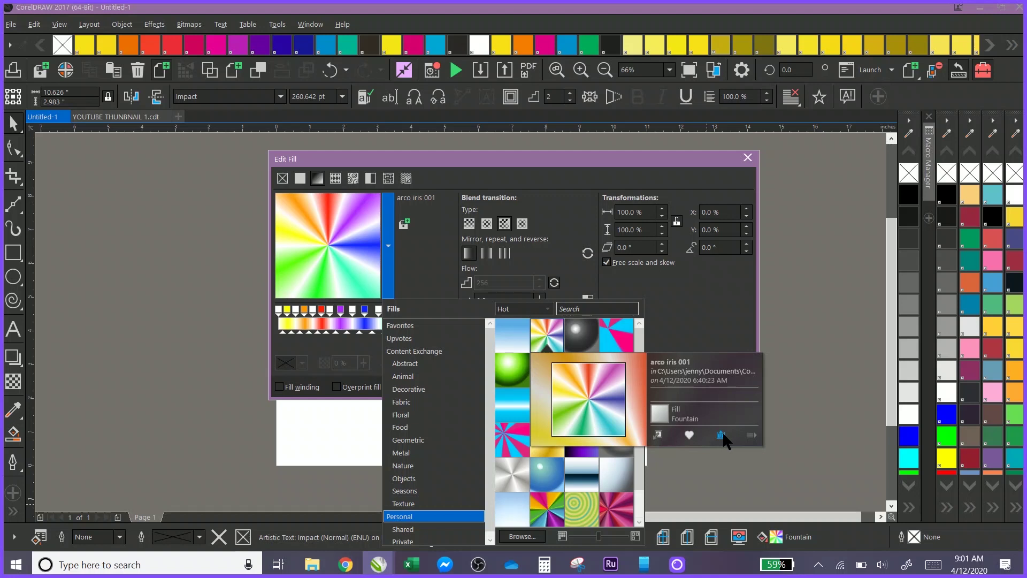
click(751, 432)
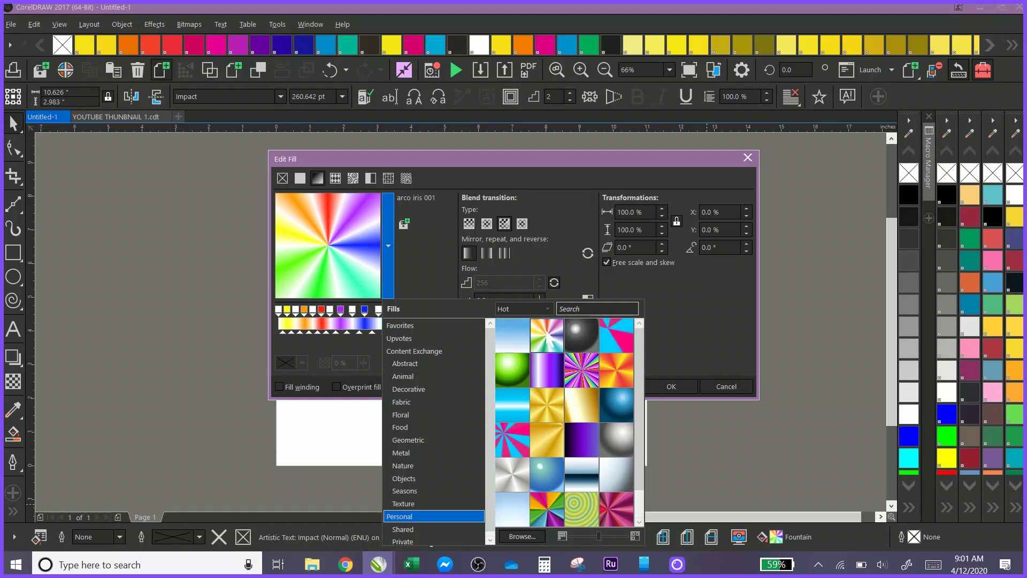
mouse_move(547, 339)
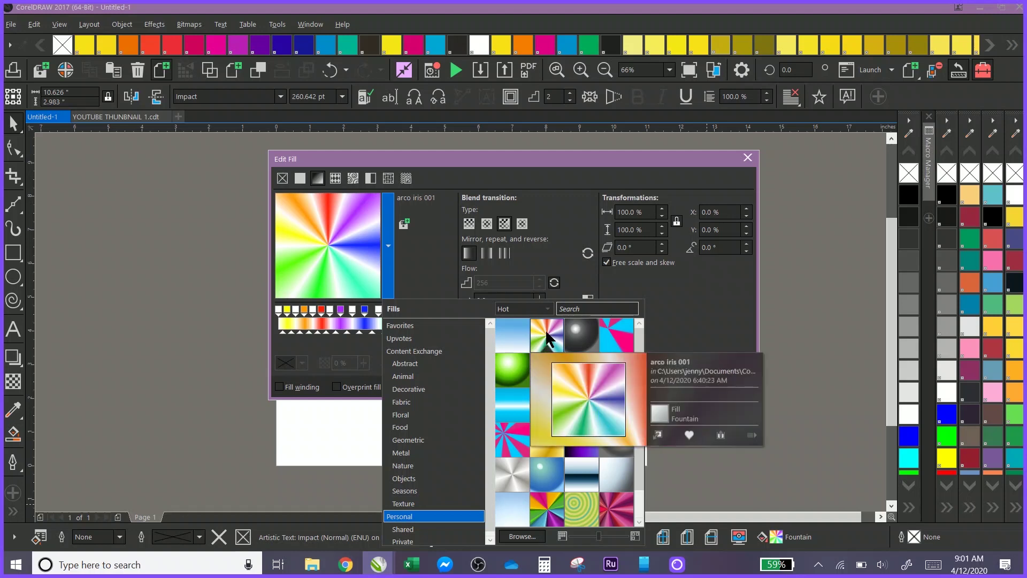
click(753, 434)
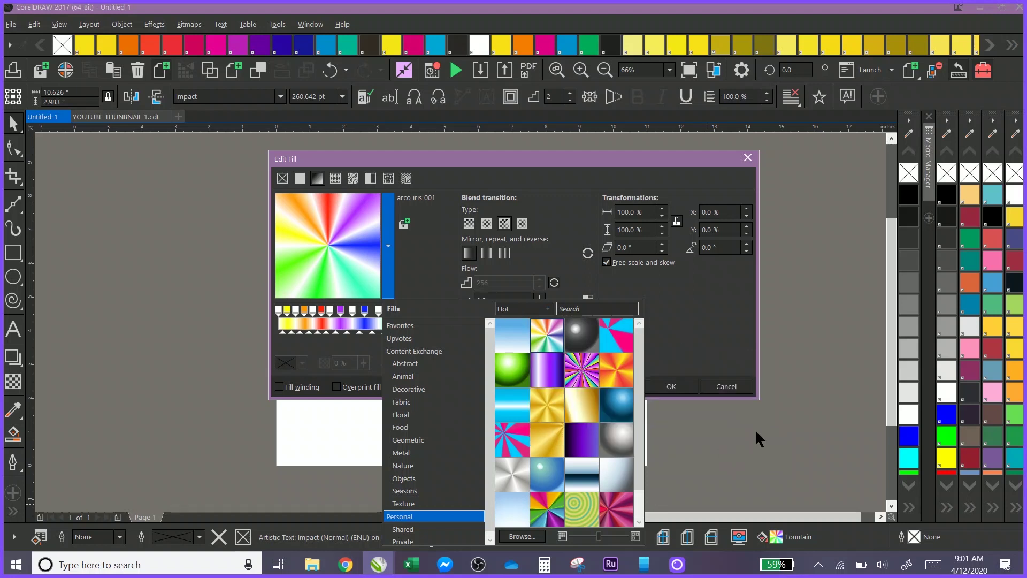
click(409, 270)
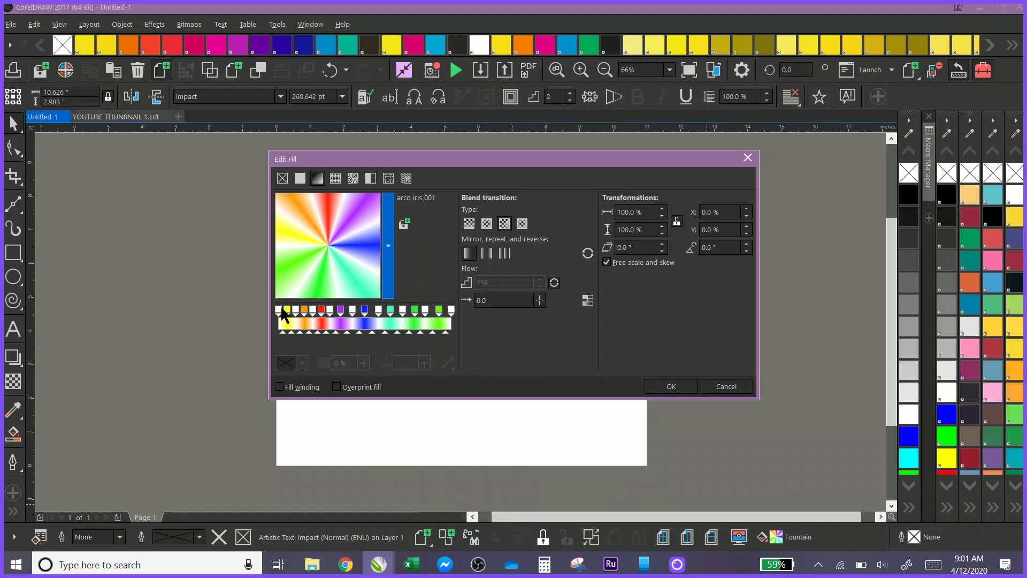
click(671, 386)
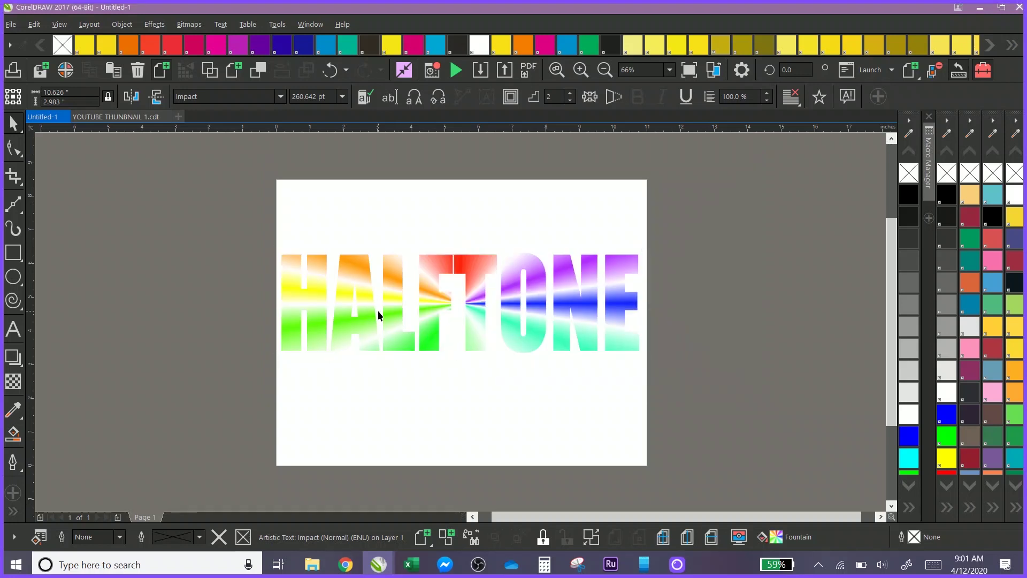
Sample the rainbow HALFTONE's colours into the document palette as purple and violet swatches
key(Escape)
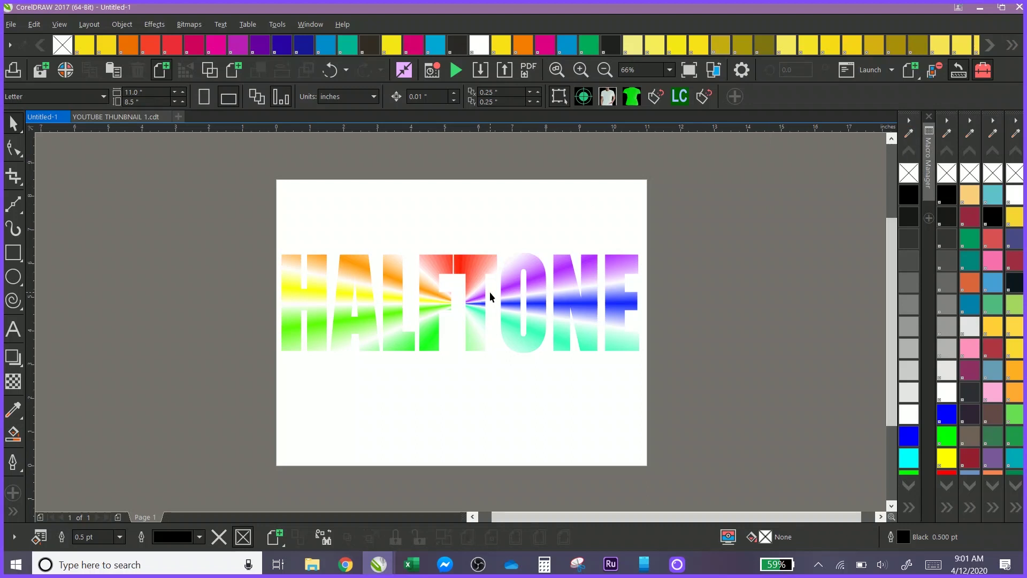
click(423, 264)
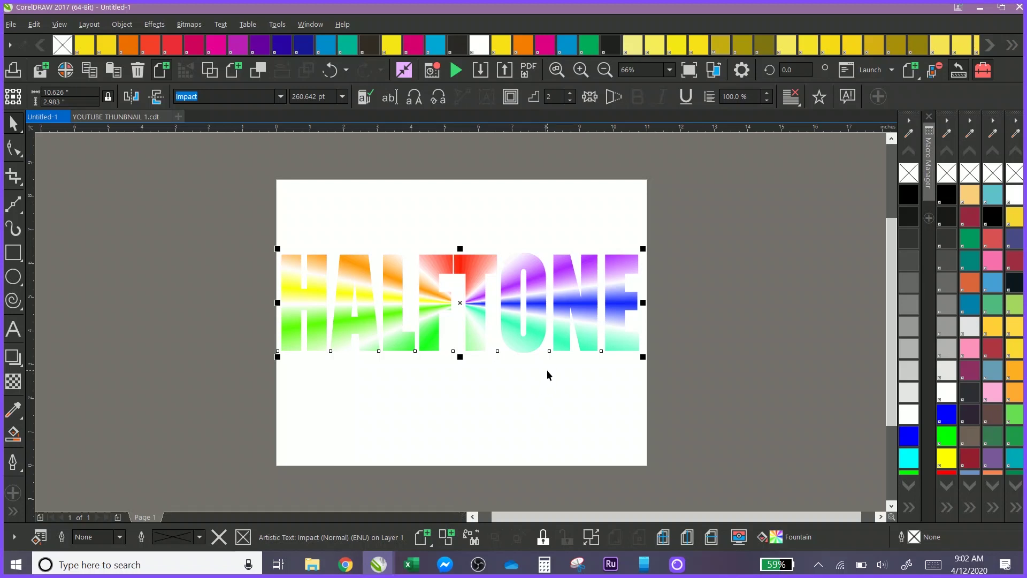
click(909, 133)
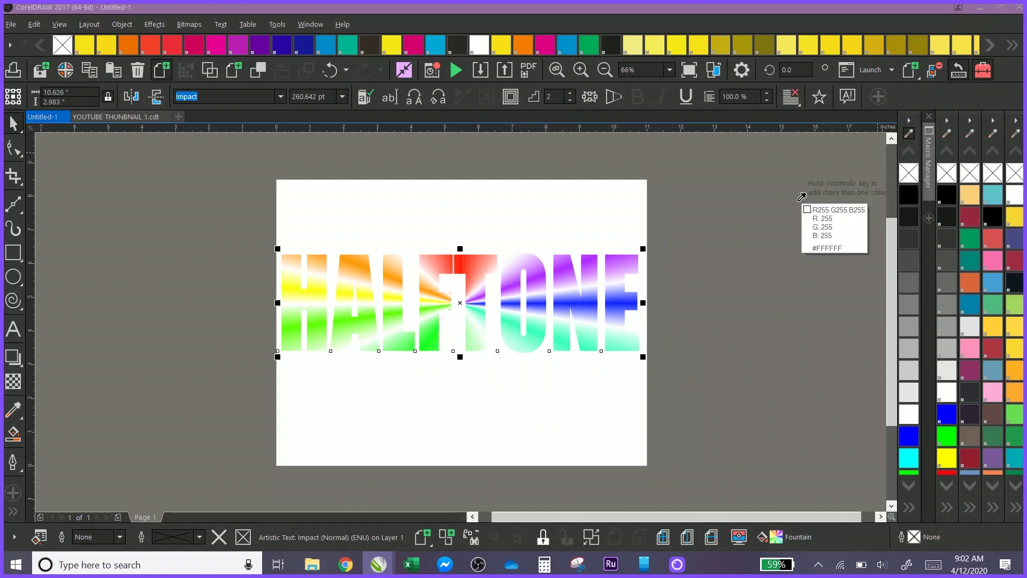
click(799, 199)
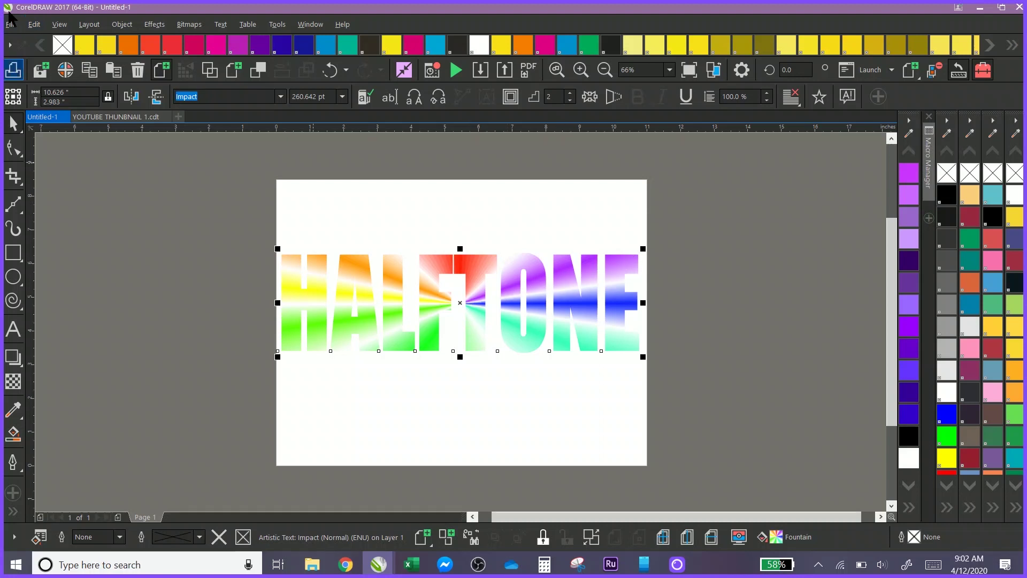
Set up printing to the EPSON ET-2720 Series printer with landscape orientation in its preferences
click(11, 24)
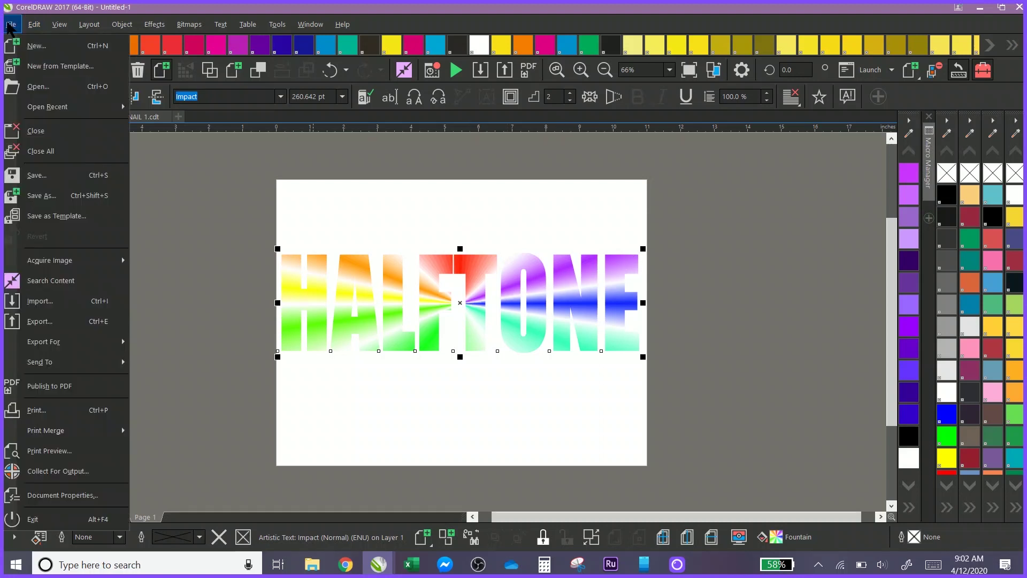
click(35, 410)
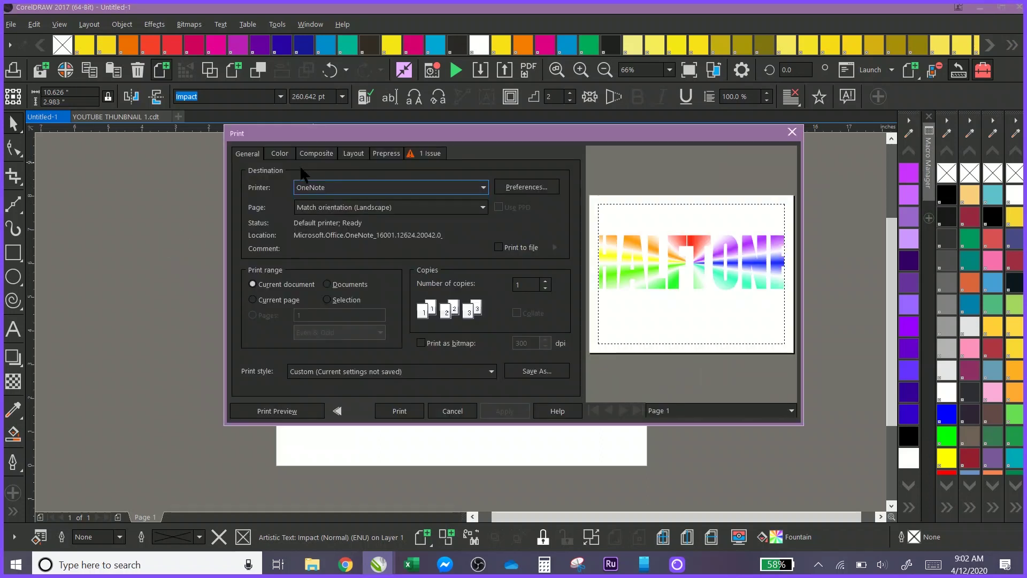
click(326, 188)
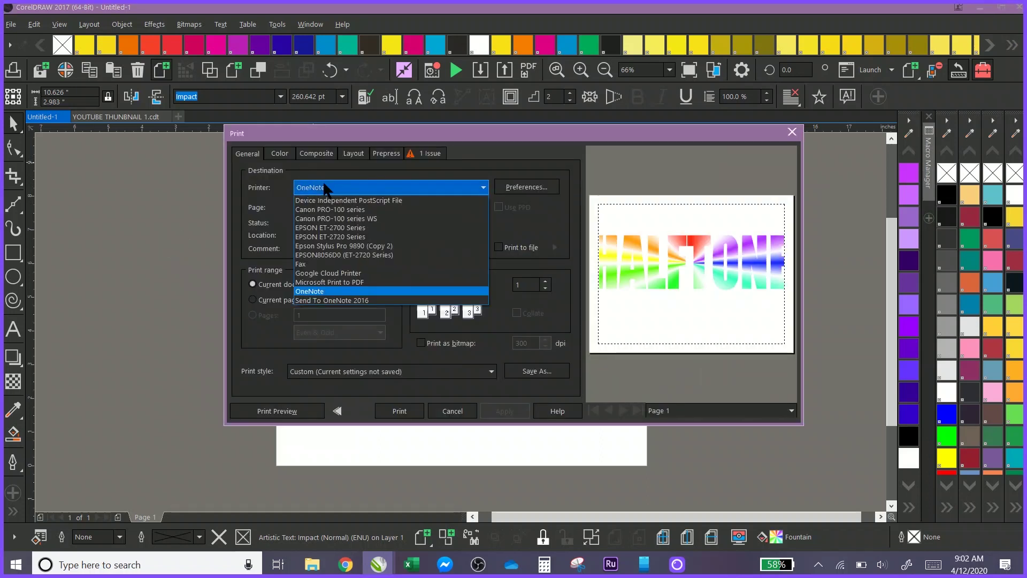
click(329, 236)
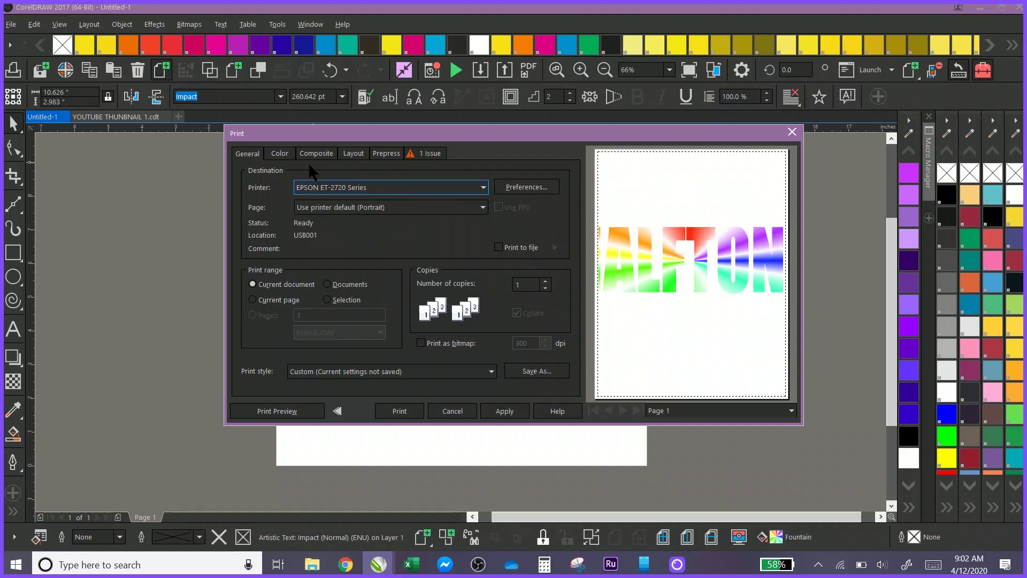
click(536, 187)
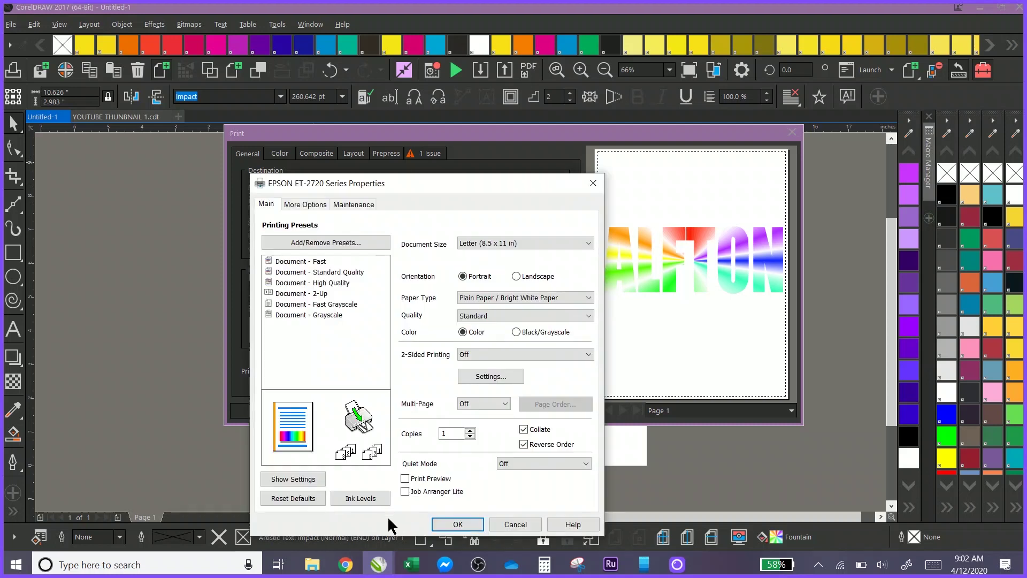
click(514, 276)
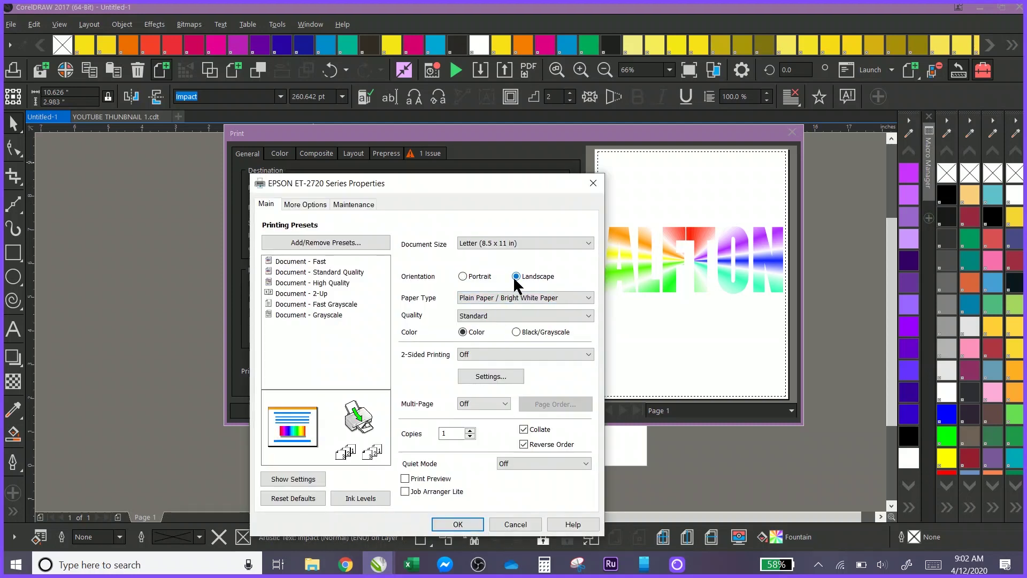
click(457, 525)
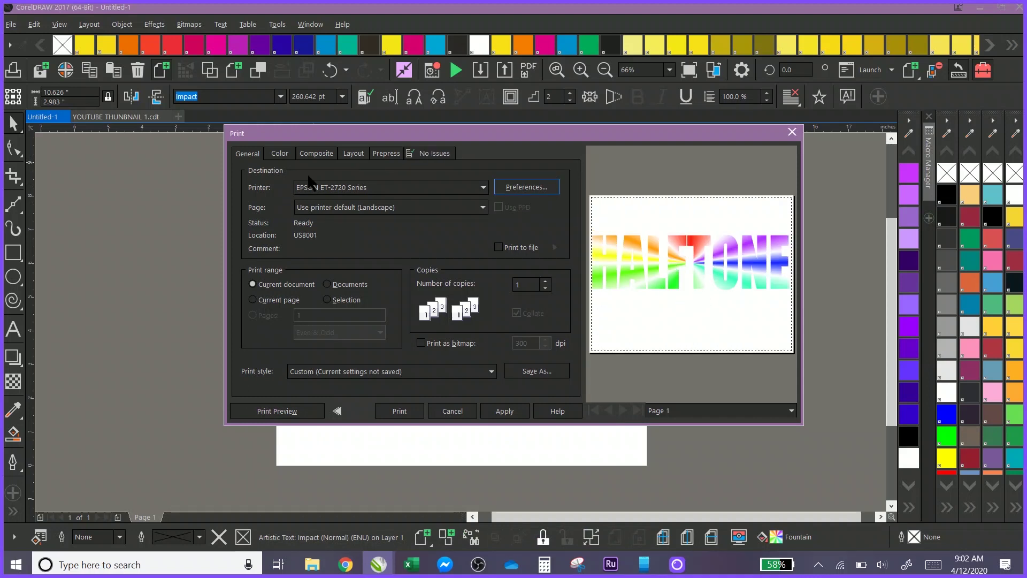
Switch the print output to colour separations and view the Separations settings
click(279, 154)
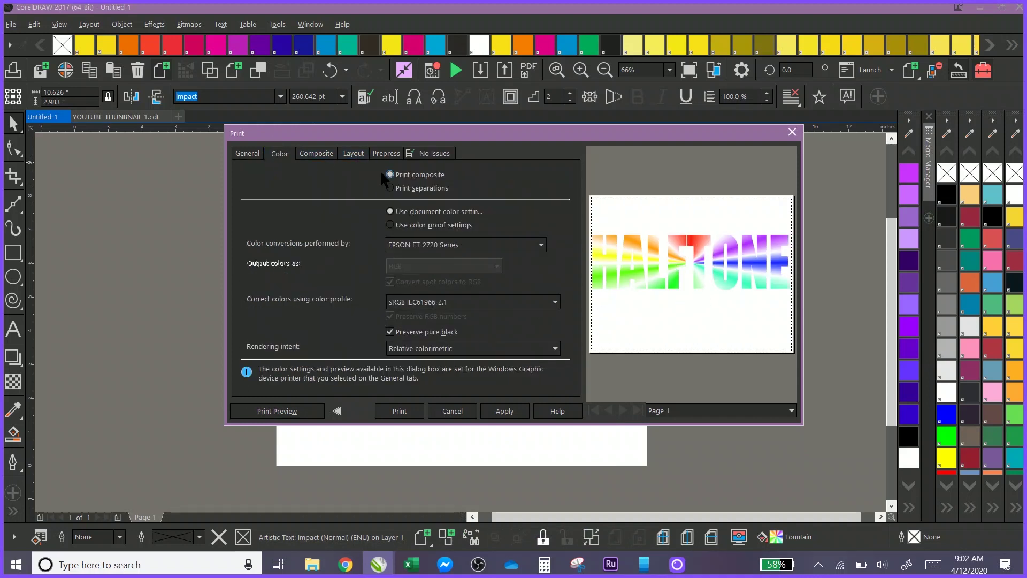
click(390, 188)
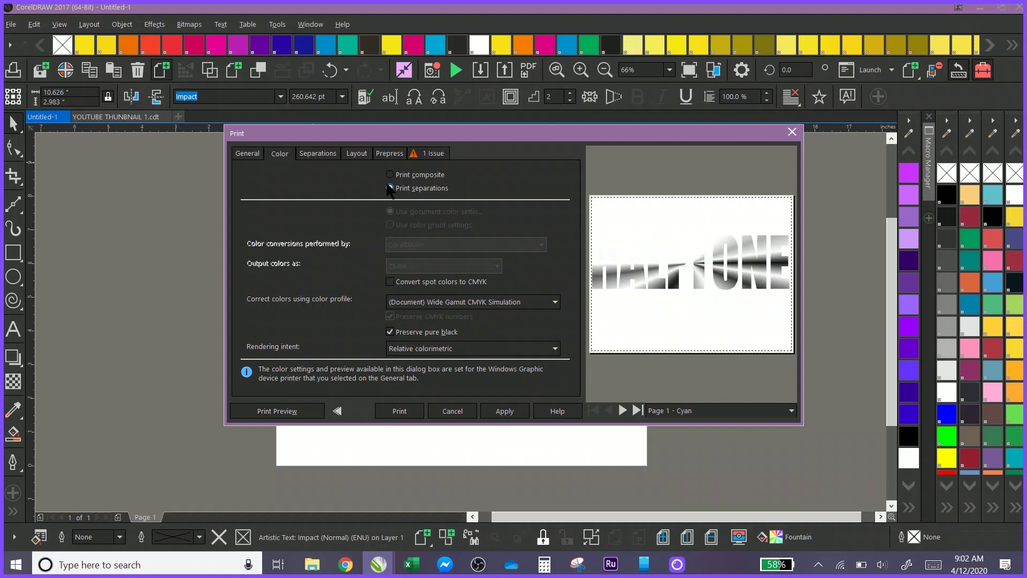
click(317, 154)
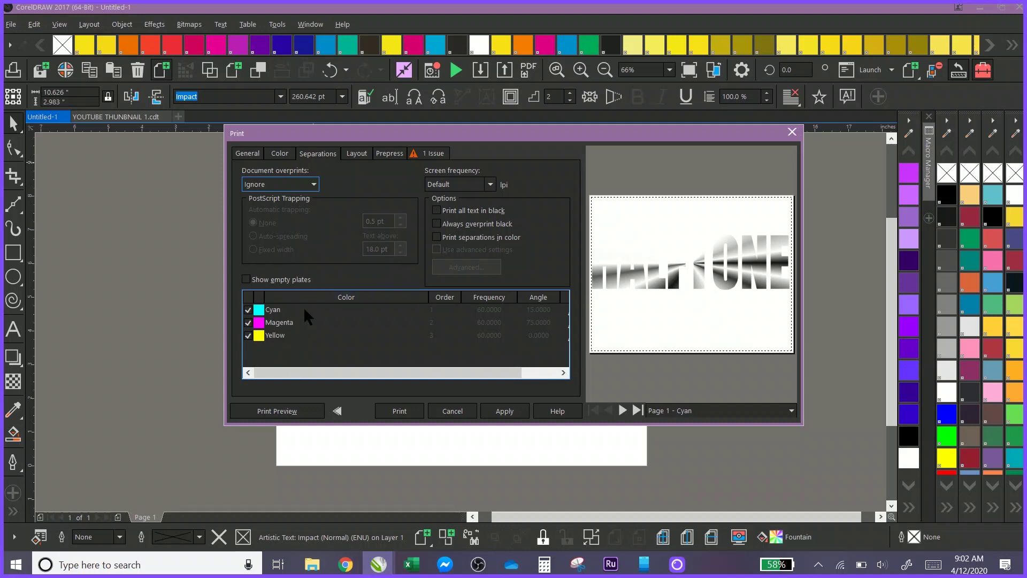
Preview the separation plates through to Yellow, then cancel without printing
click(627, 409)
click(624, 410)
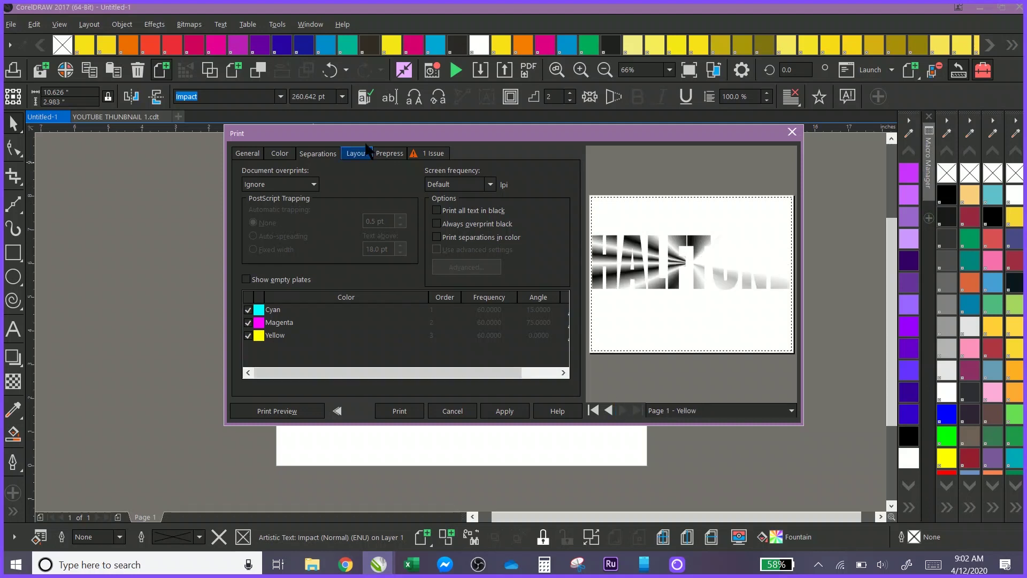
drag(360, 134, 640, 148)
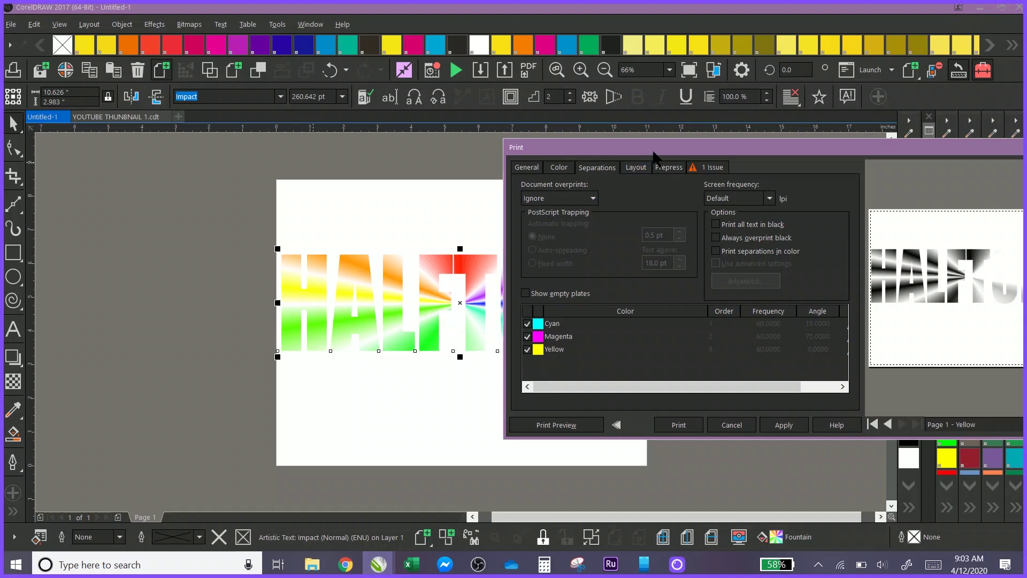
drag(652, 153, 383, 160)
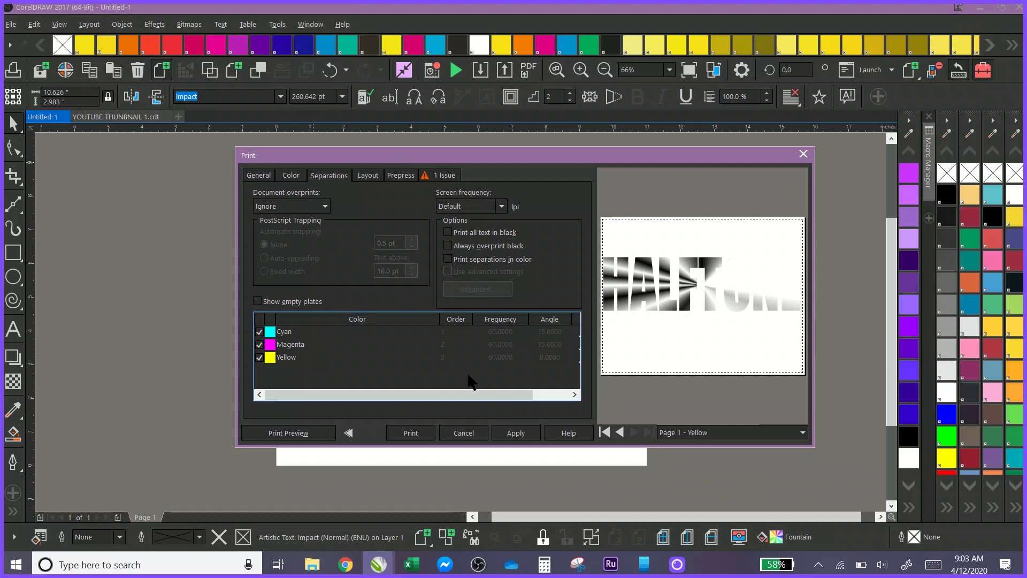
click(459, 435)
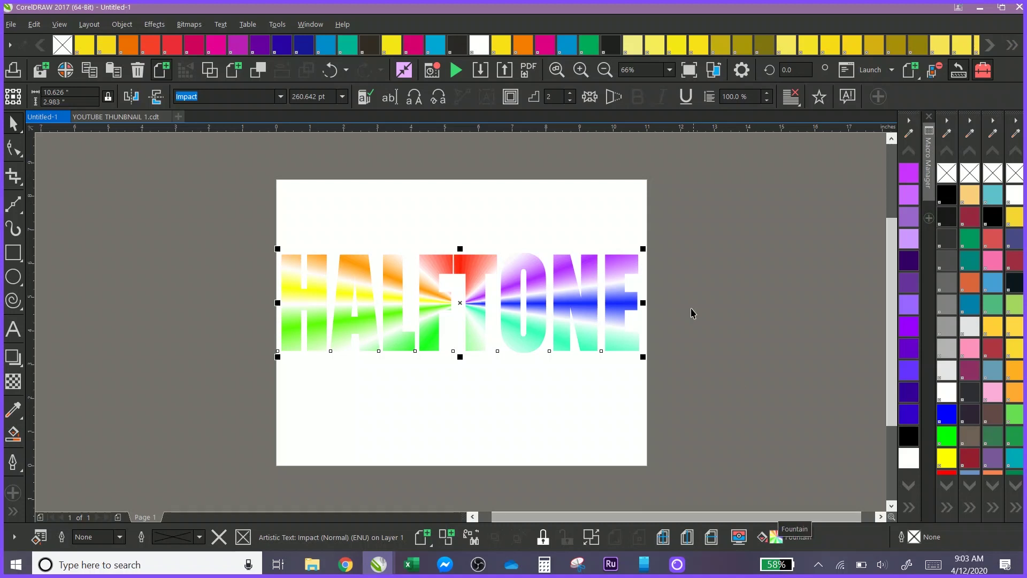
Fill HALFTONE Neon Purple, enlarge it to about 10.3 inches, then change its fill to dark navy
click(908, 172)
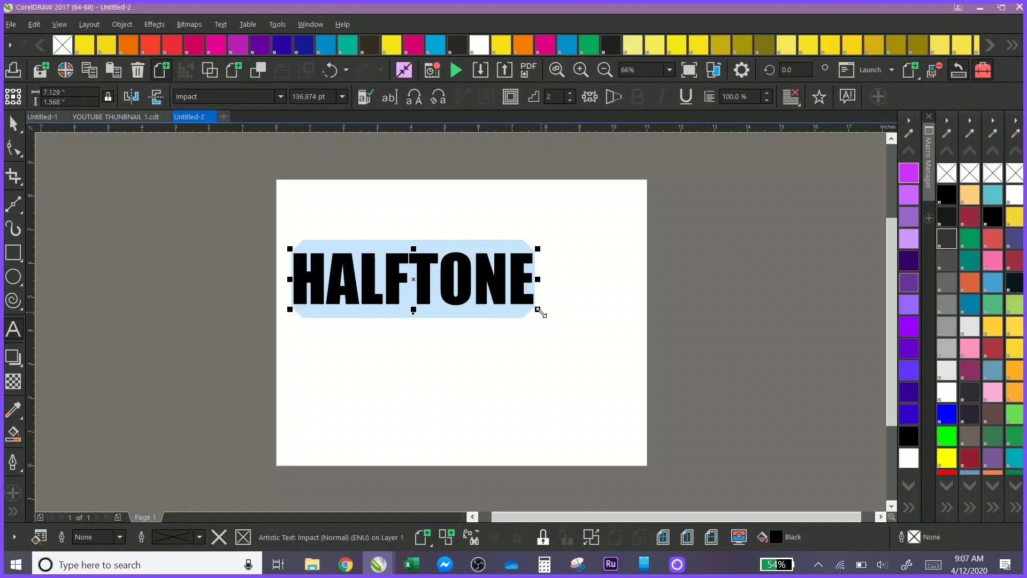
drag(538, 310, 646, 332)
drag(463, 288, 459, 287)
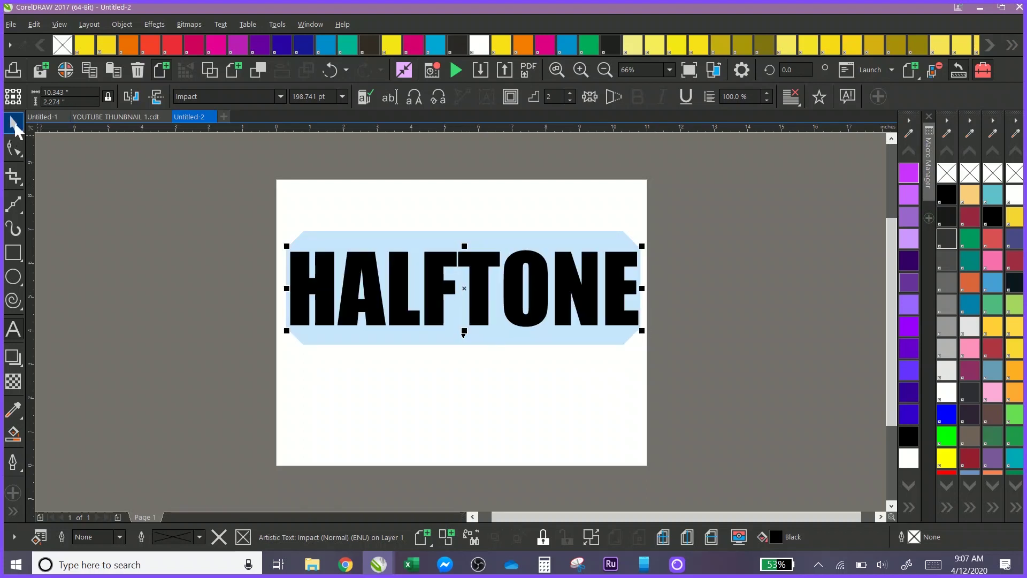
double_click(774, 534)
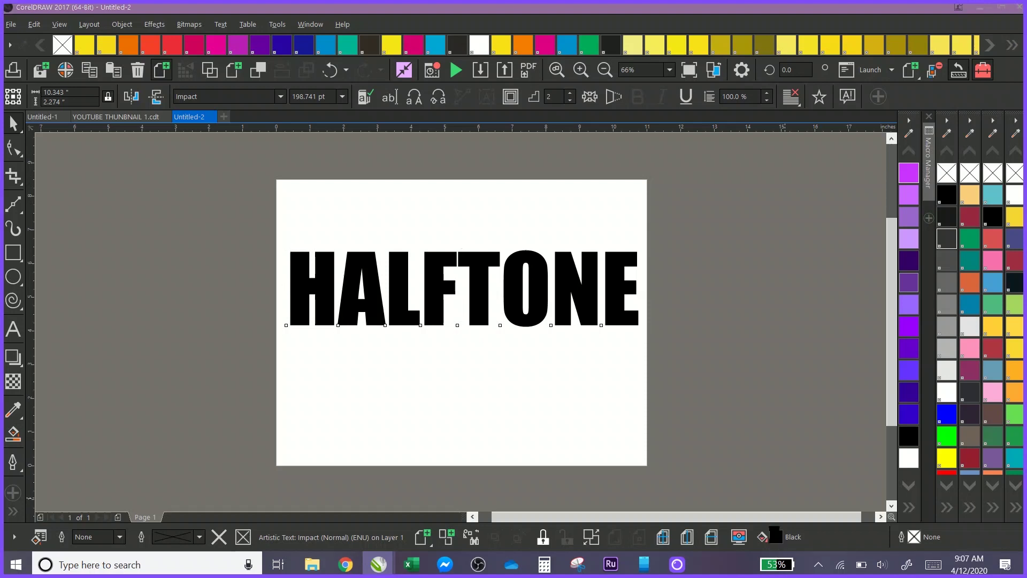
key(Return)
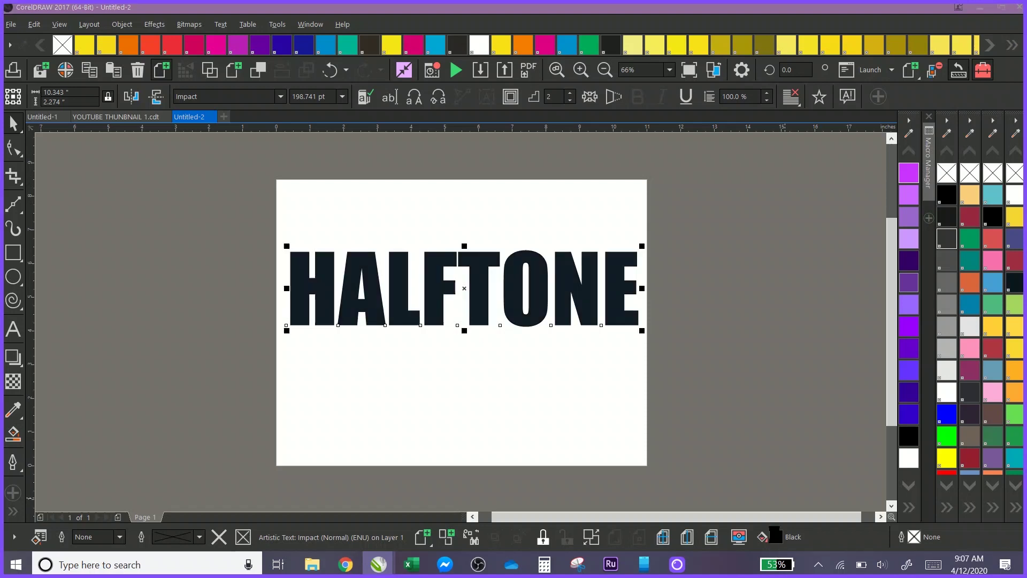
Make HALFTONE's fill a vertical fountain gradient, dark at the top fading to white, and select its start node
double_click(774, 535)
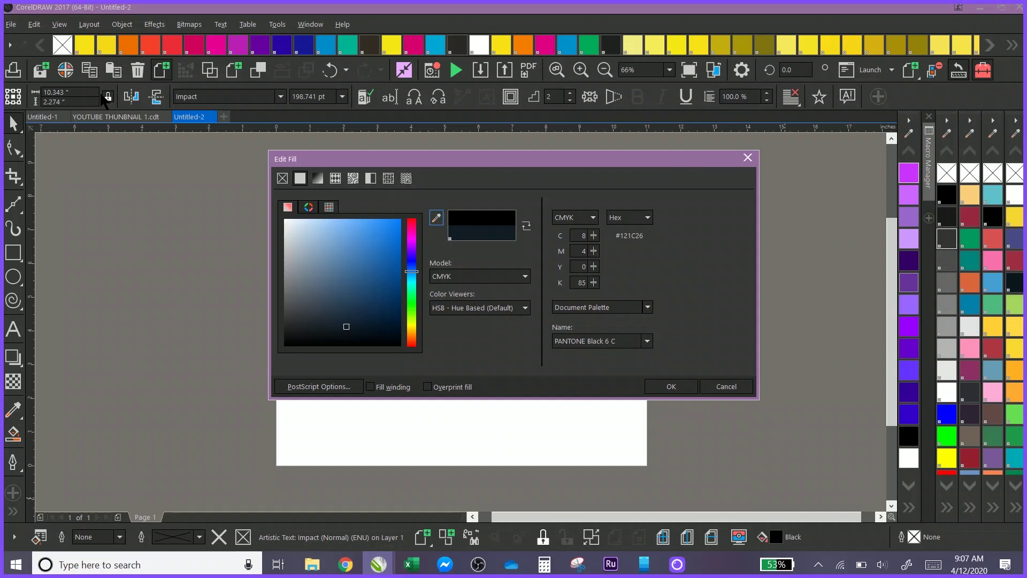
click(317, 178)
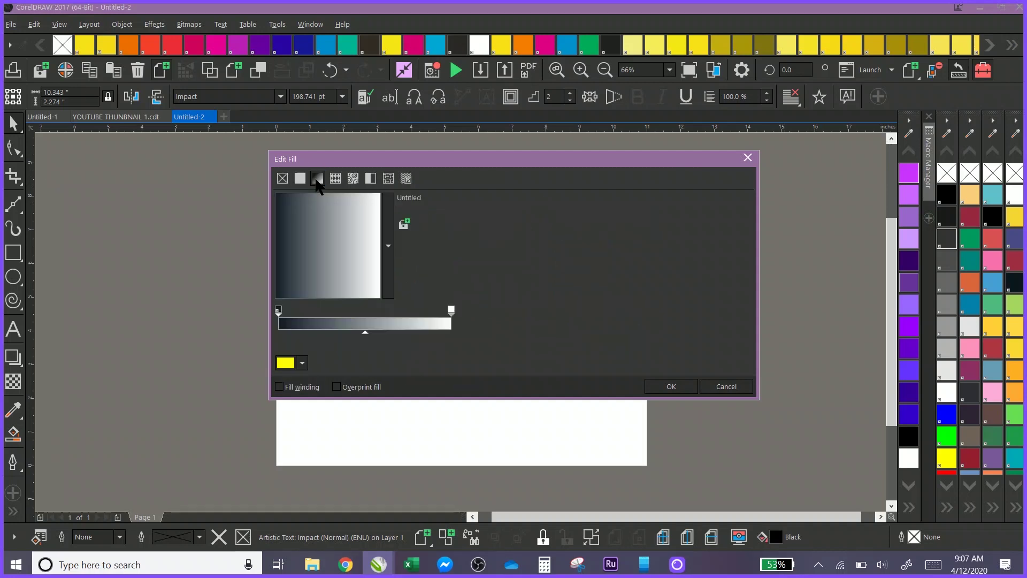
drag(391, 154, 662, 94)
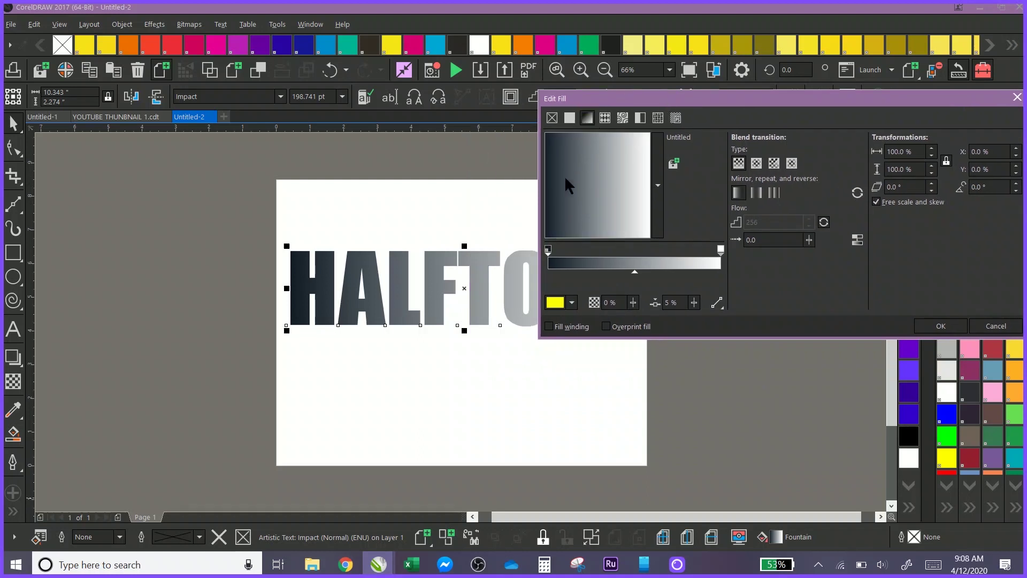
drag(591, 92, 634, 99)
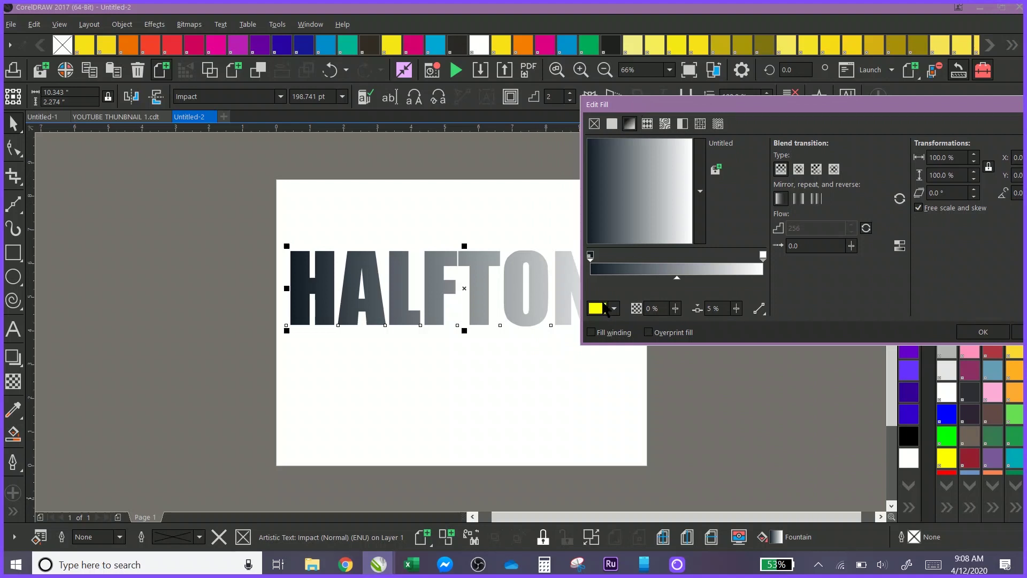
drag(646, 179, 641, 216)
click(642, 172)
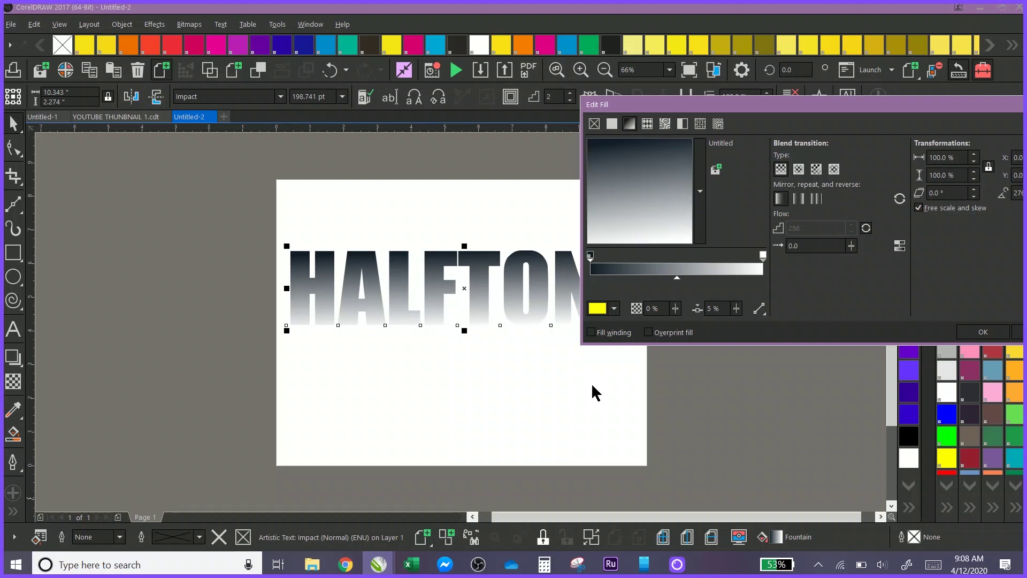
click(590, 255)
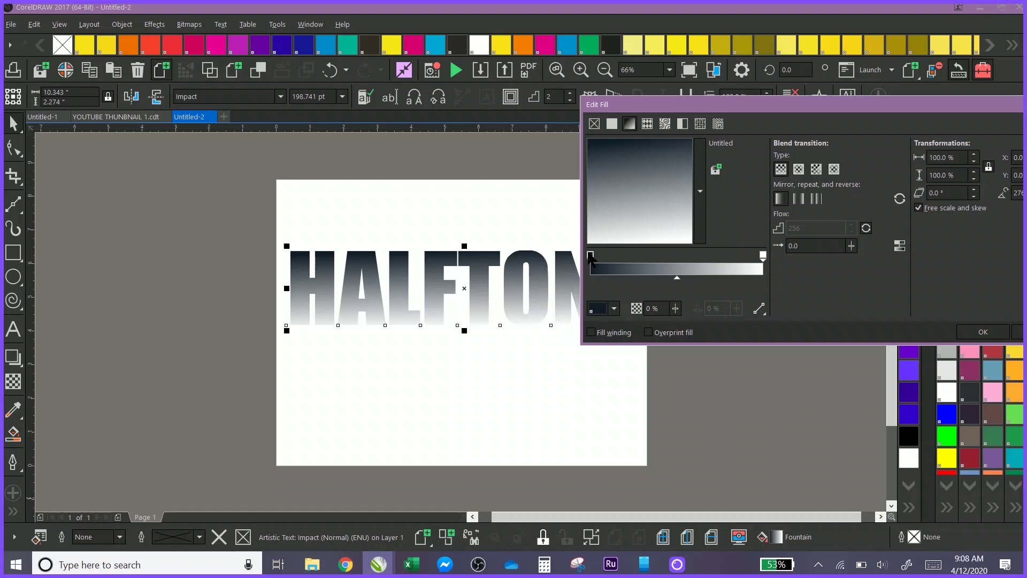
Set the gradient's start colour to orange using the node colour eyedropper
click(614, 309)
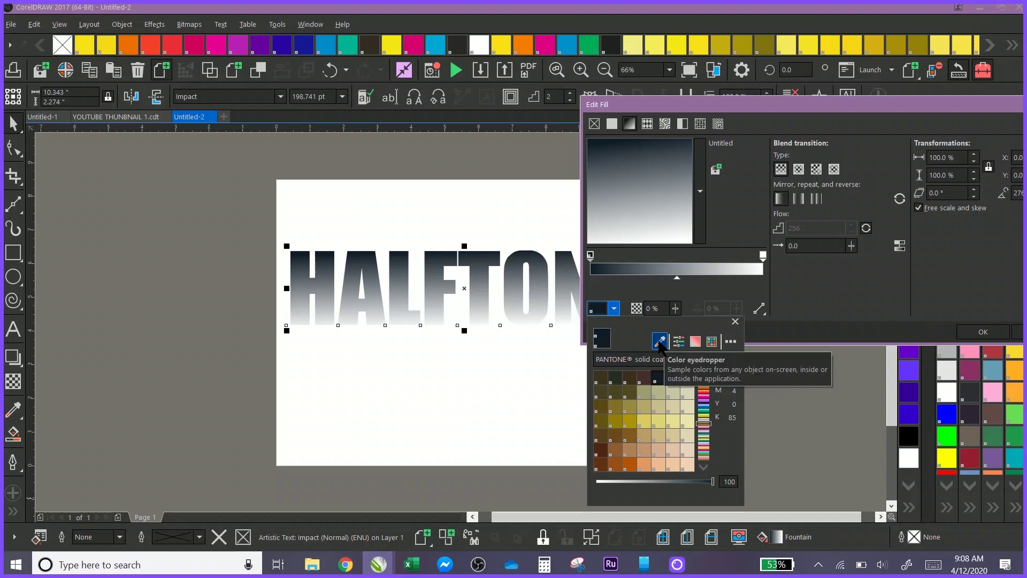
click(658, 342)
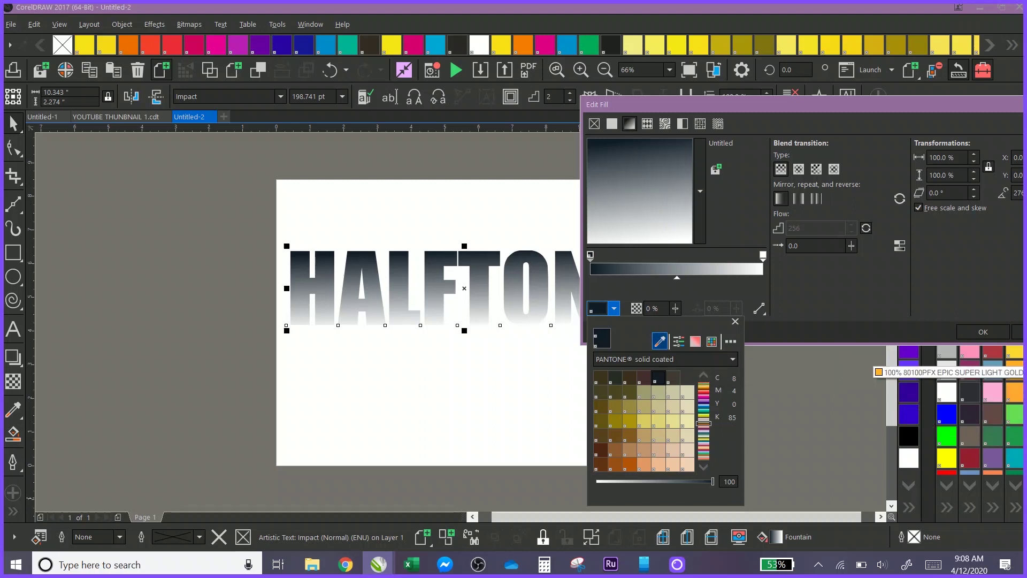
click(1015, 369)
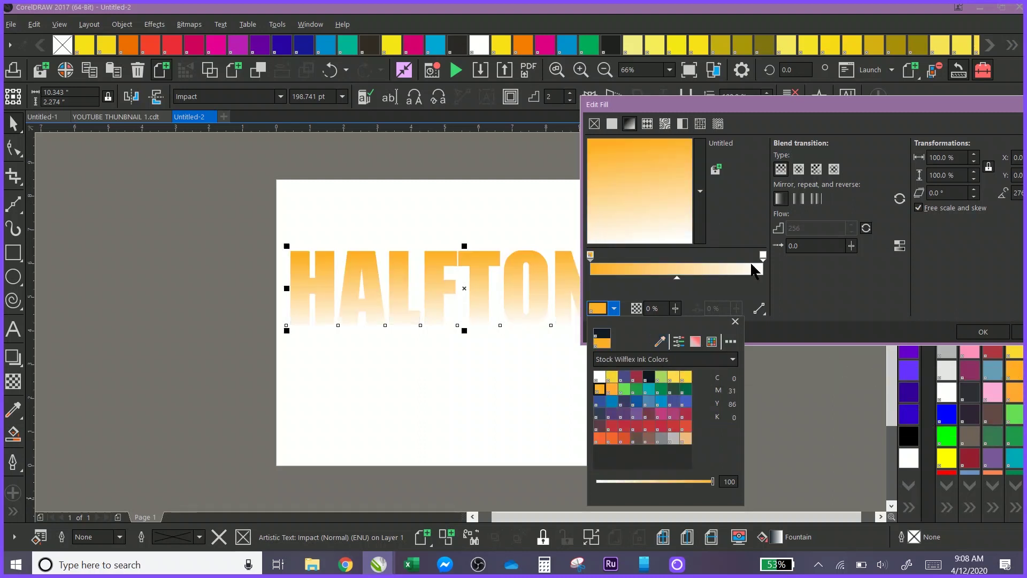
click(766, 259)
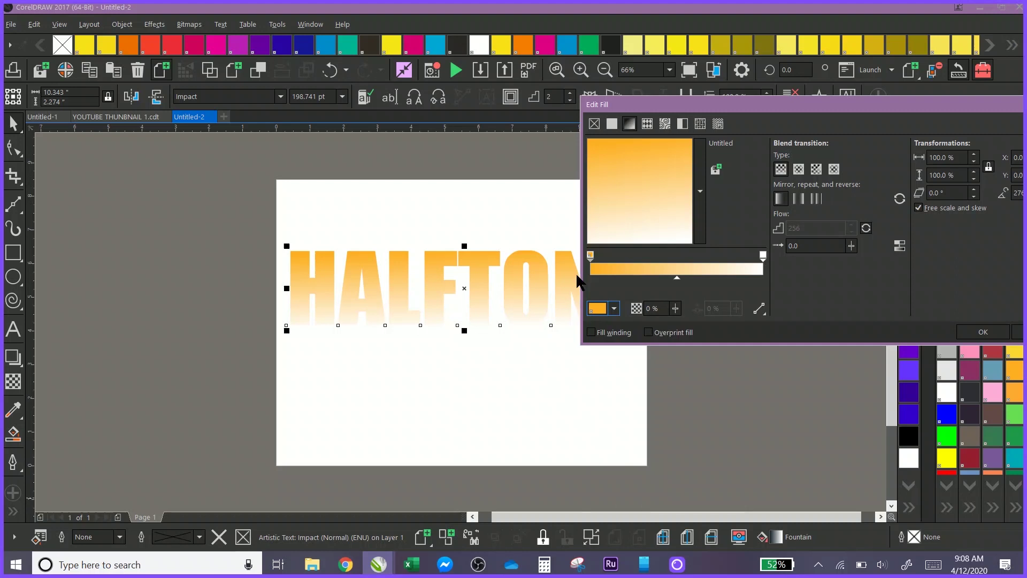
click(613, 306)
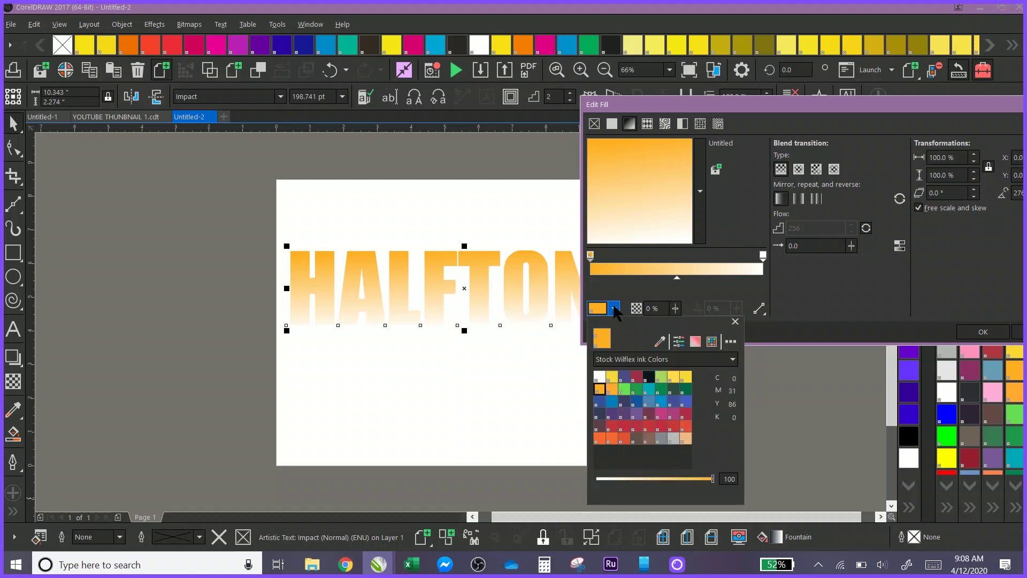
click(763, 256)
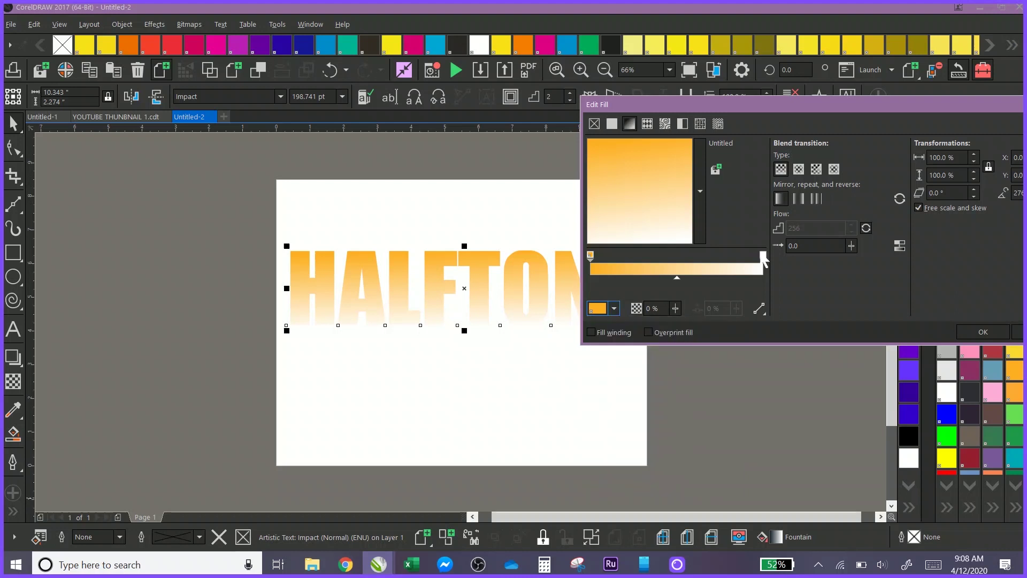
Set the gradient's end colour to yellow sampled from the palette
click(763, 256)
click(614, 309)
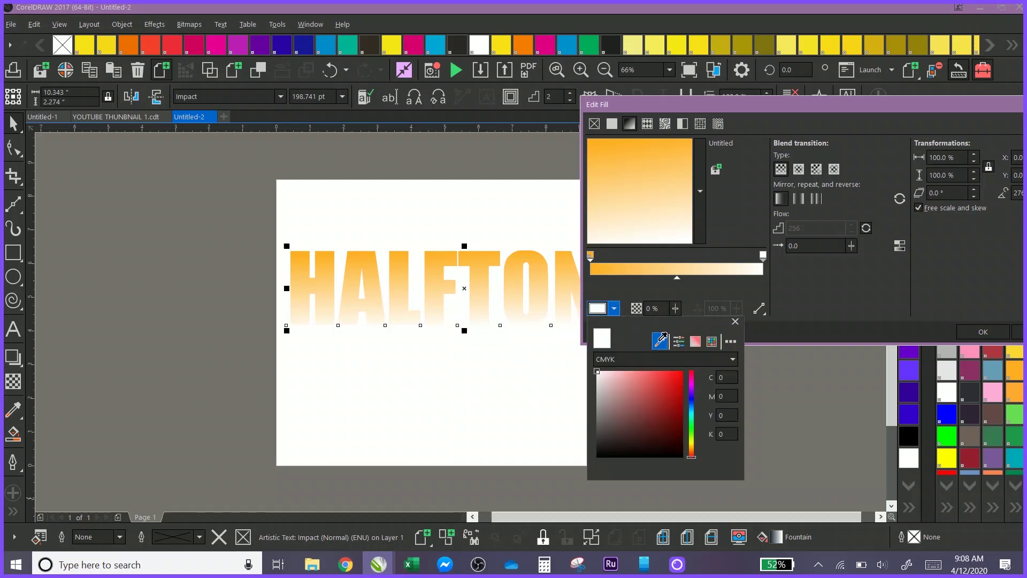
click(660, 341)
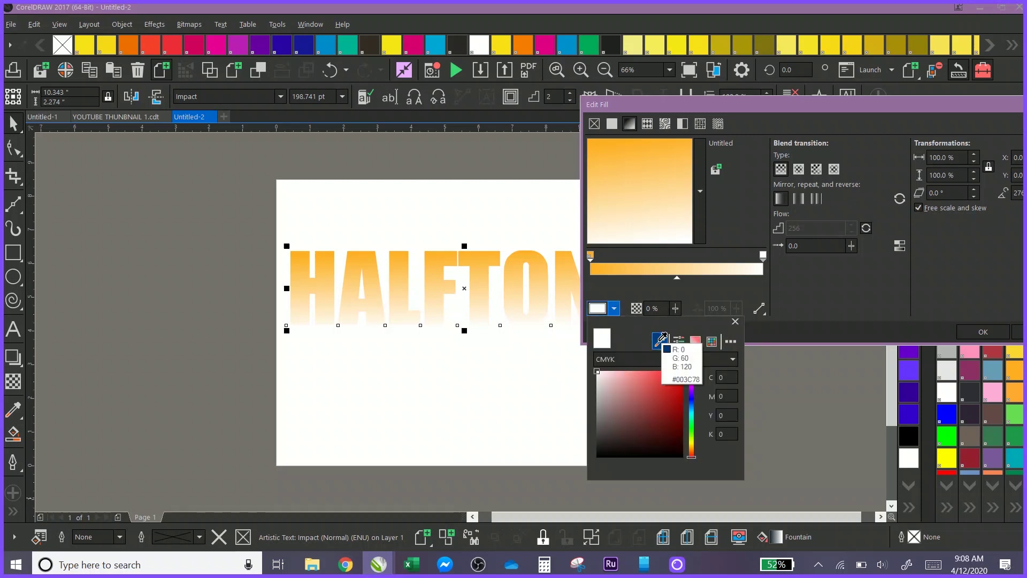
click(389, 41)
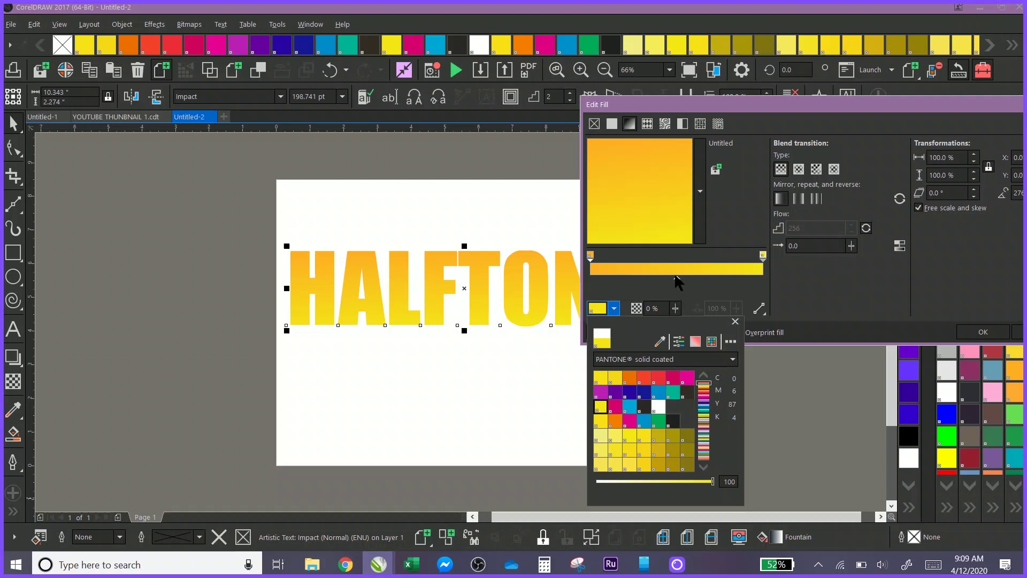
Add a white colour stop mid-gradient and move it to about 33%
click(675, 277)
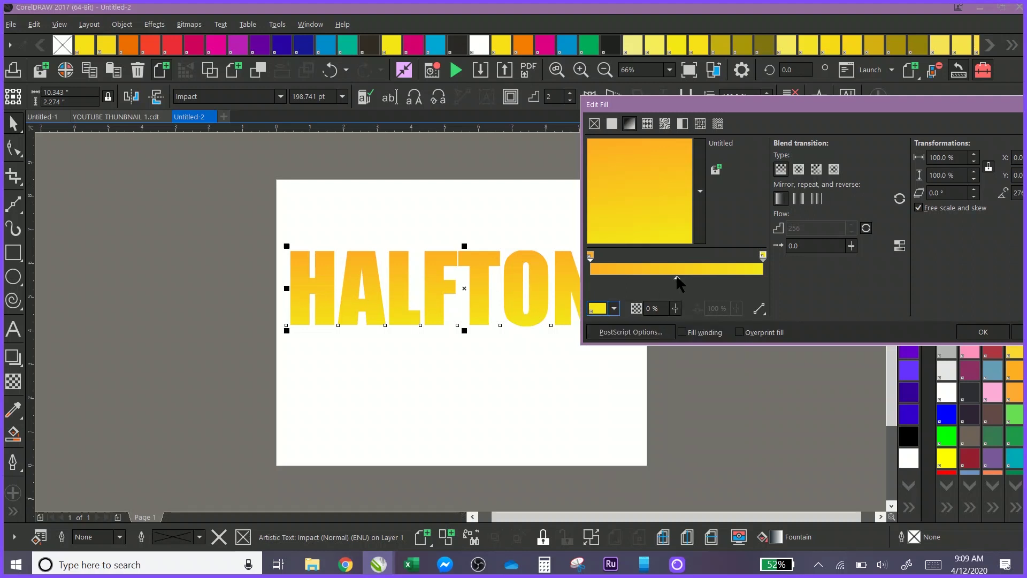
click(677, 278)
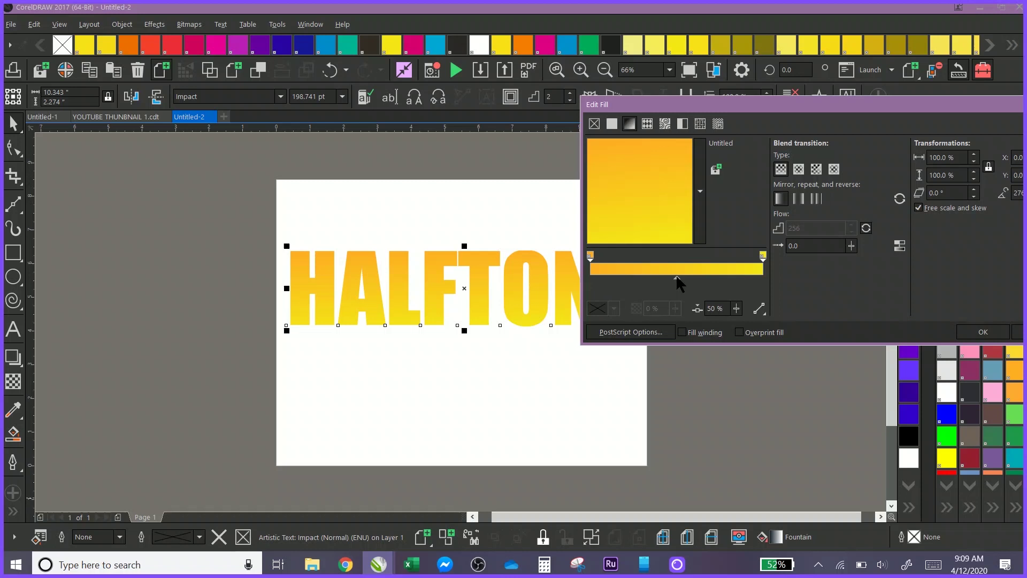
double_click(668, 270)
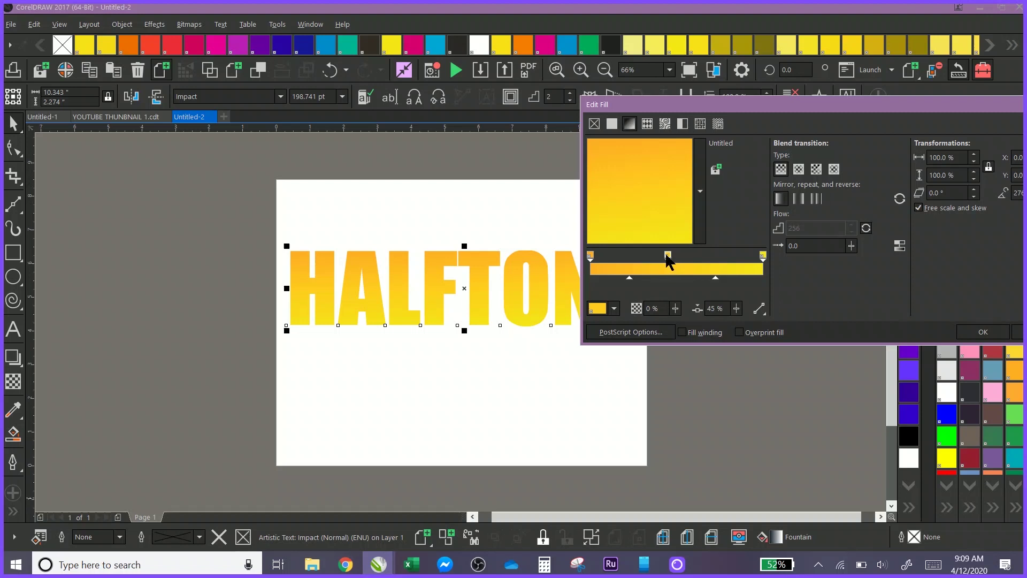
click(613, 309)
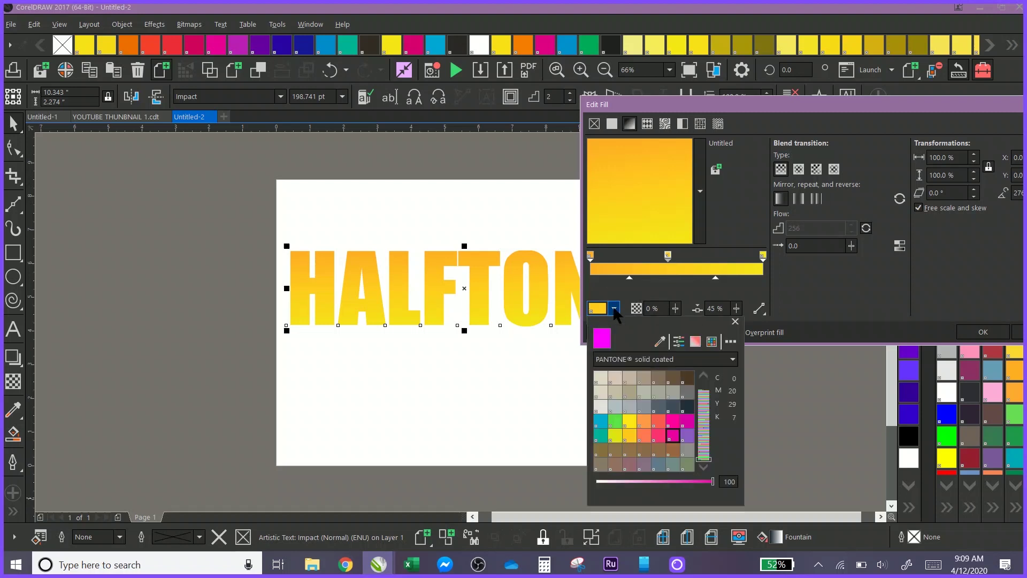
click(614, 310)
click(614, 309)
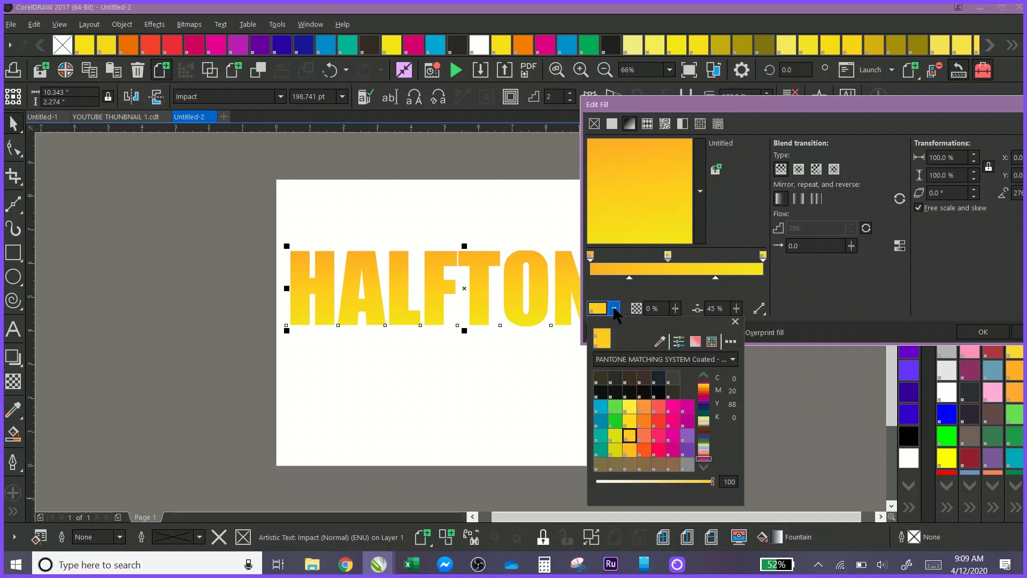
click(659, 338)
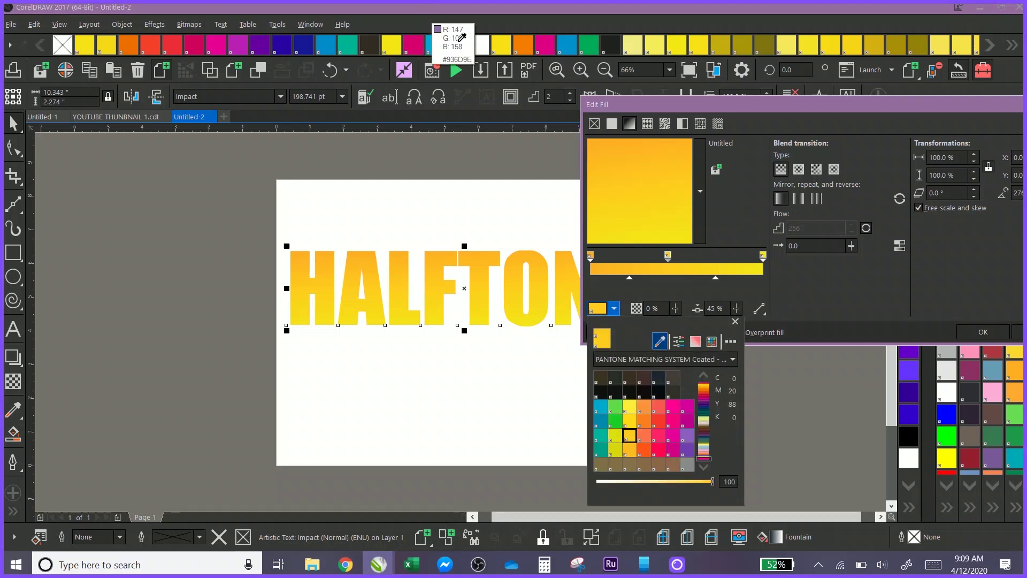
click(479, 45)
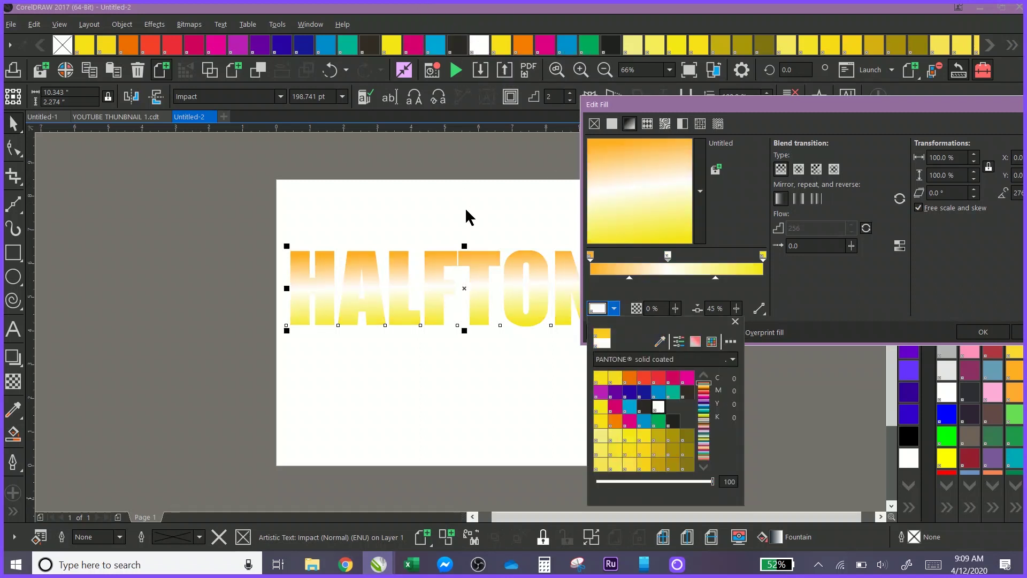
click(431, 416)
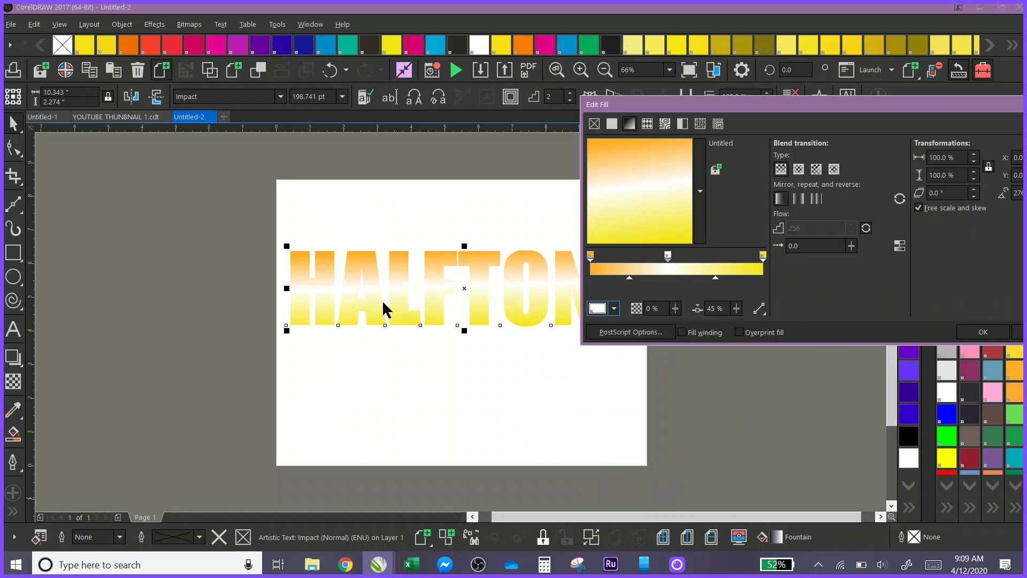
drag(667, 256, 689, 261)
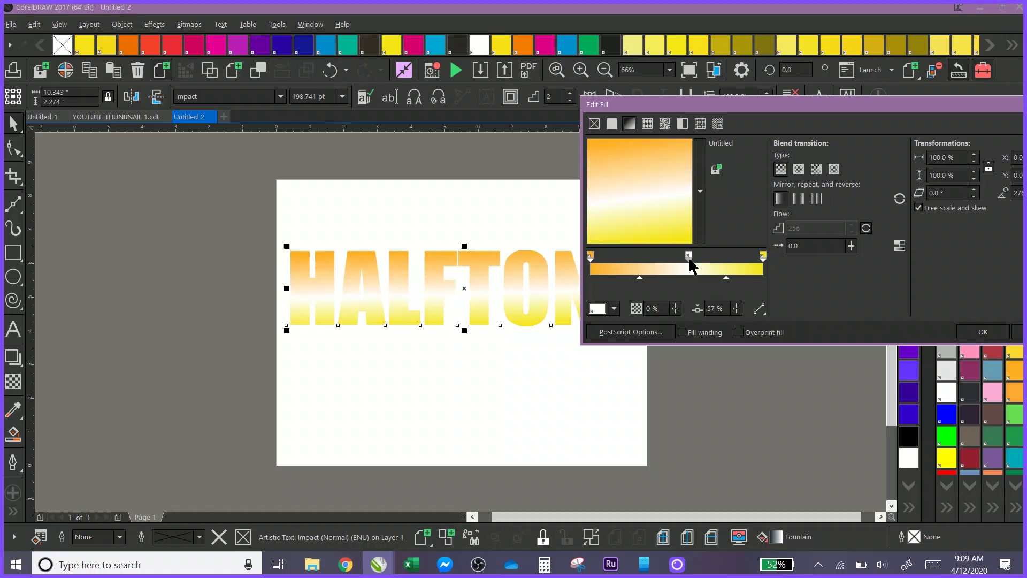
Set the left blend midpoint between orange and white to 54%
click(726, 278)
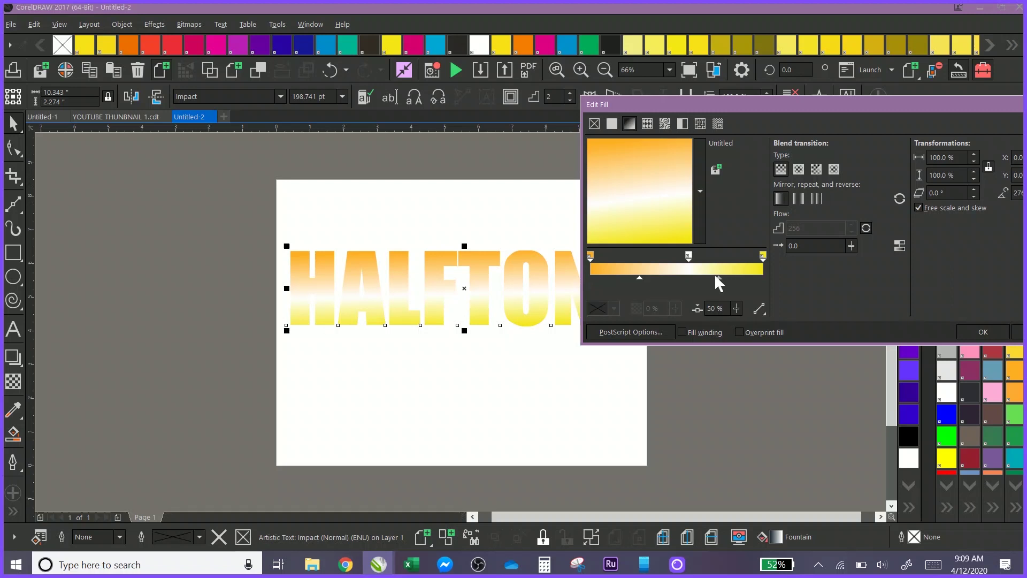
click(639, 277)
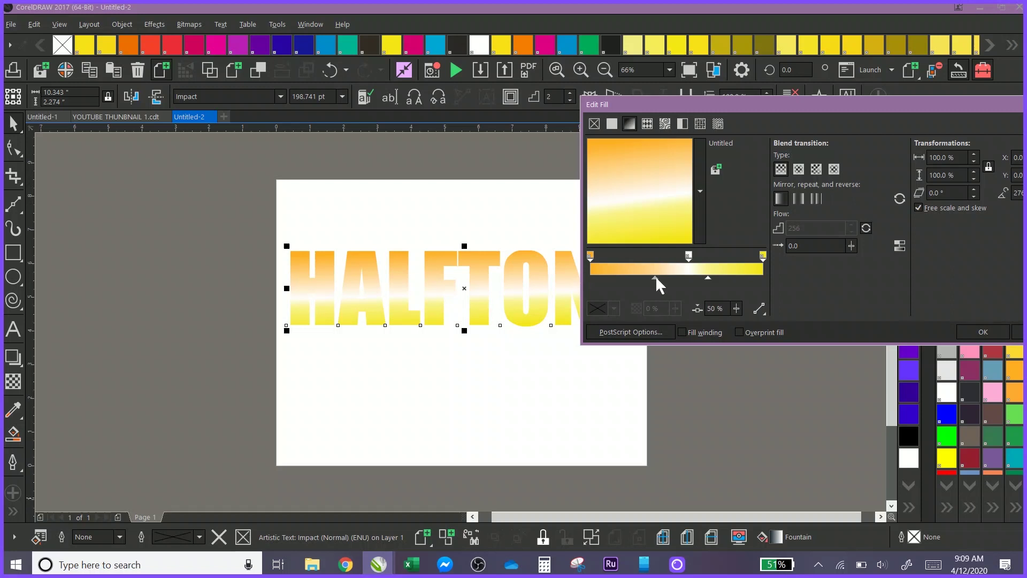
drag(665, 276, 666, 277)
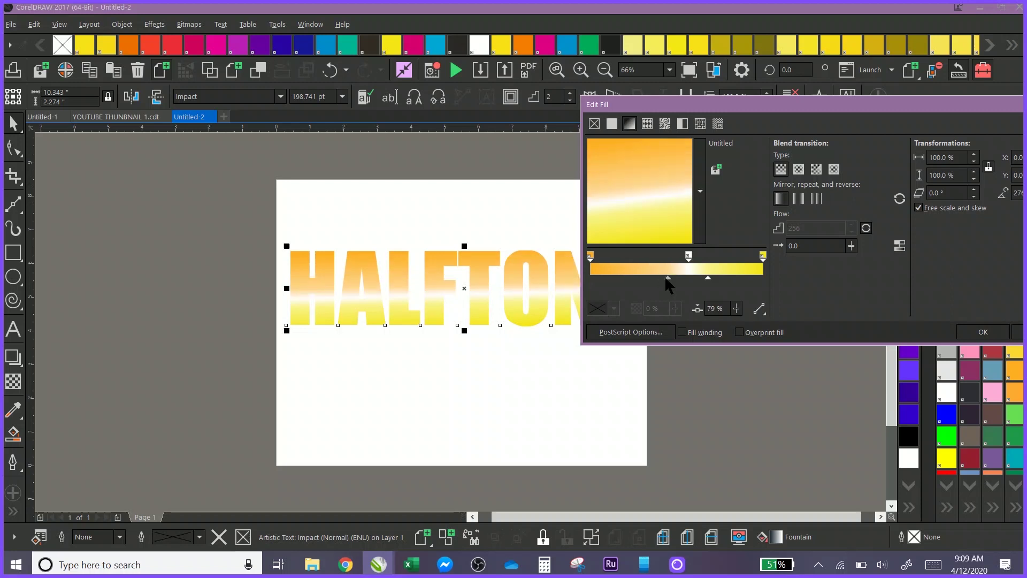
drag(646, 274, 641, 276)
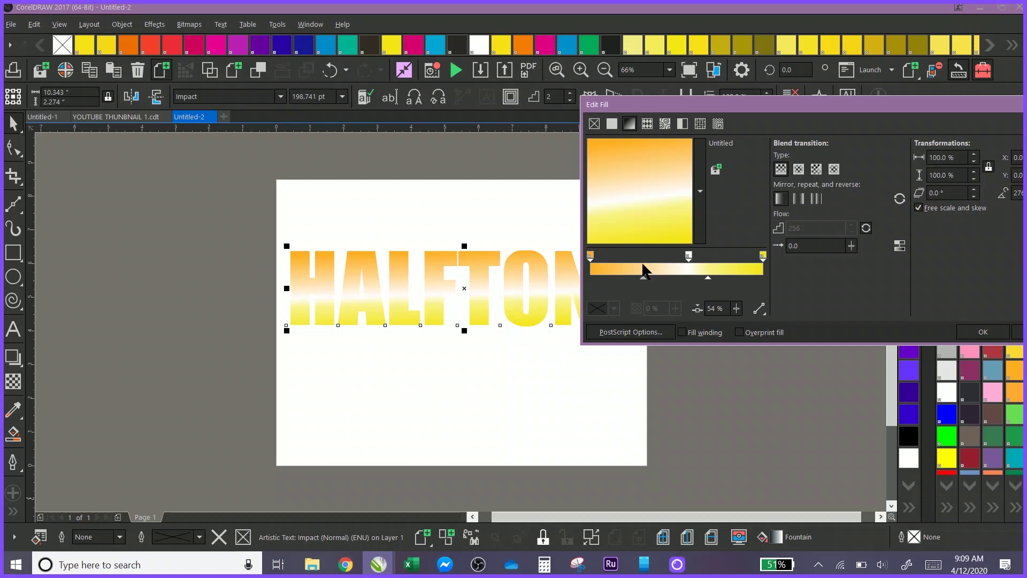
Add a magenta colour node at 30%, sampled with the eyedropper
click(643, 265)
double_click(642, 267)
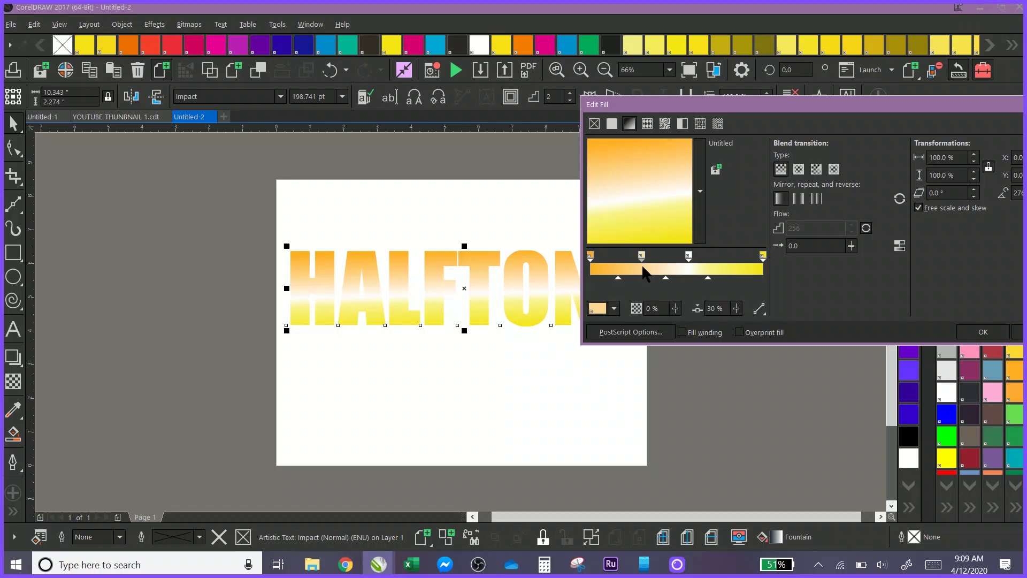
click(615, 310)
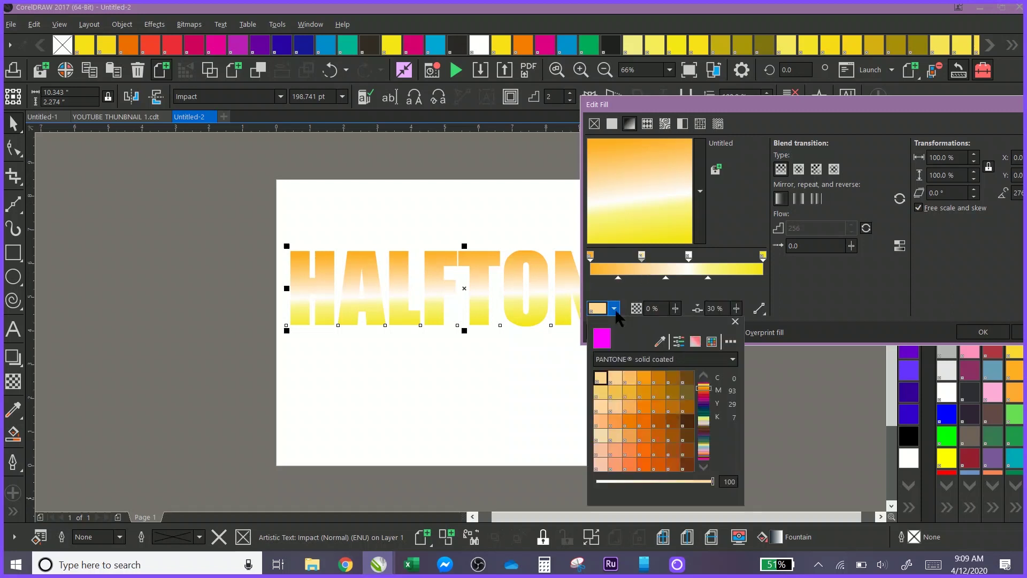
click(660, 341)
click(542, 48)
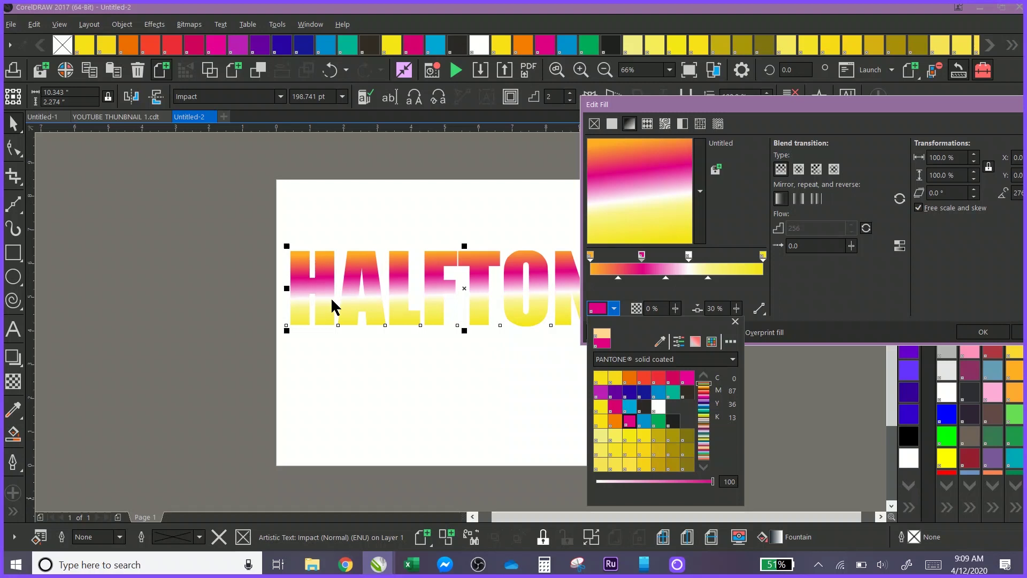
click(722, 269)
Add a cyan colour node at 76%, sampled with the eyedropper
double_click(720, 269)
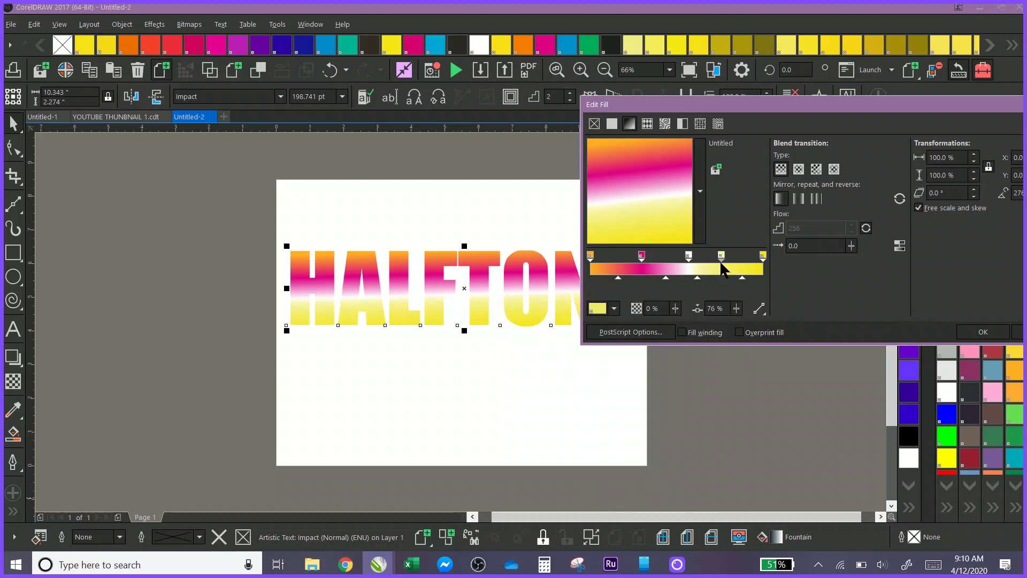
click(614, 309)
click(660, 340)
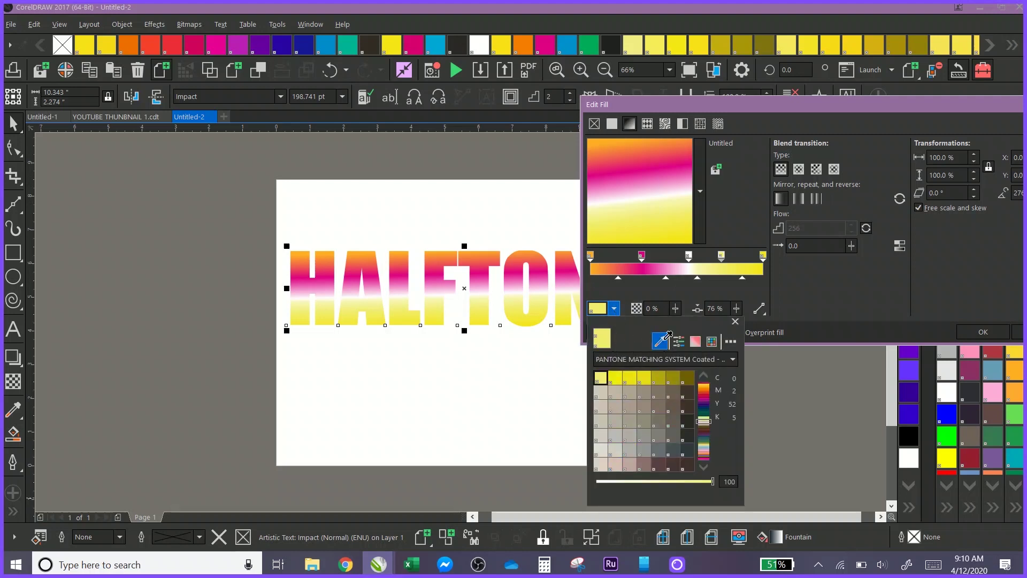
click(436, 50)
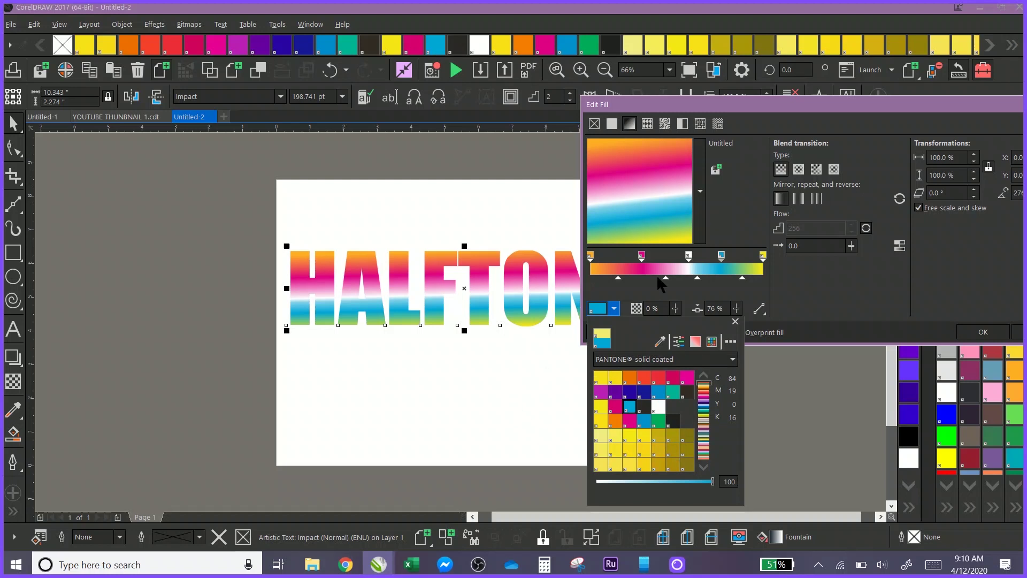
click(688, 262)
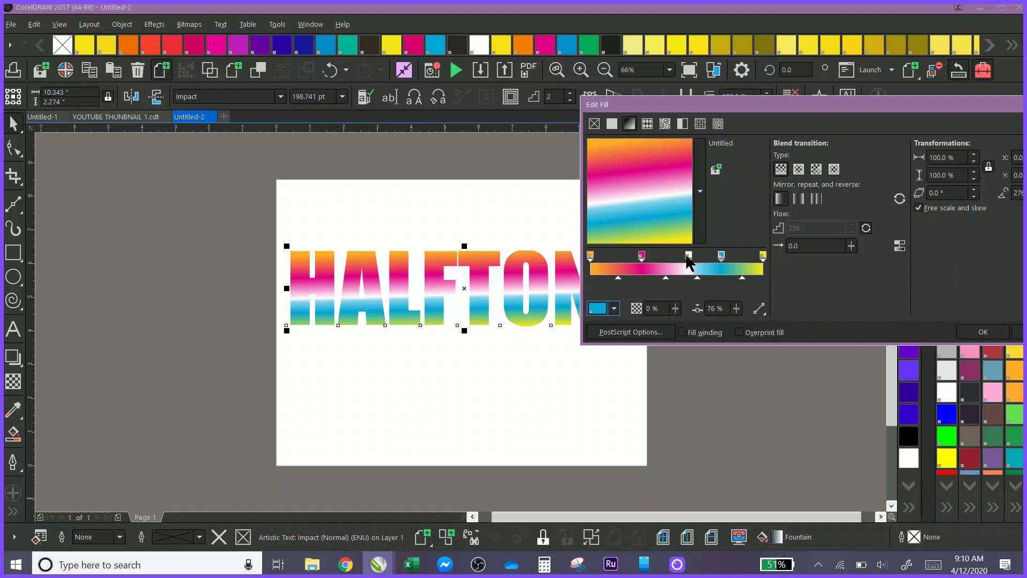
Set the white colour node's position to 57%
mouse_move(688, 255)
mouse_down()
mouse_move(671, 257)
mouse_move(694, 277)
mouse_up()
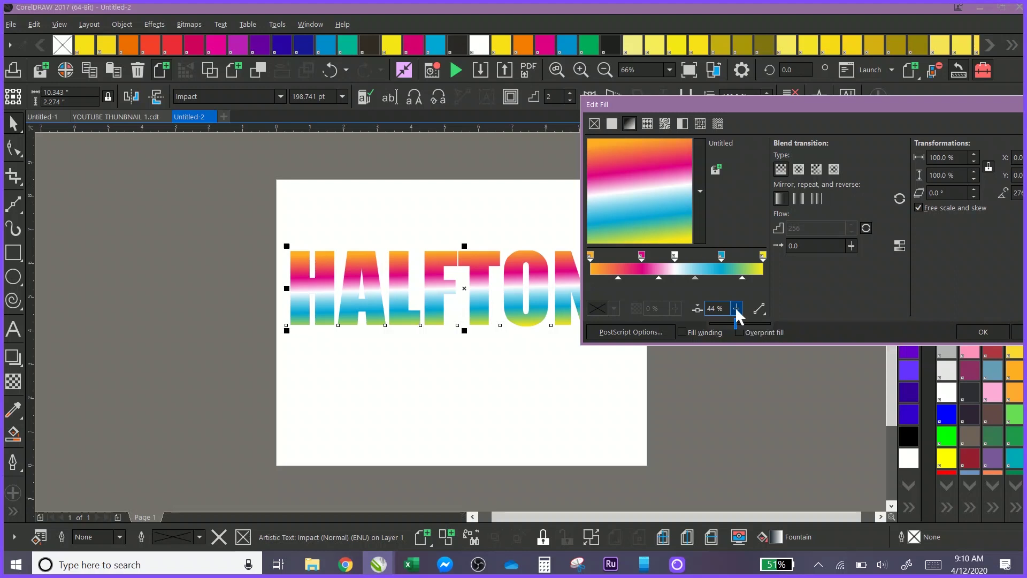
drag(735, 308, 715, 320)
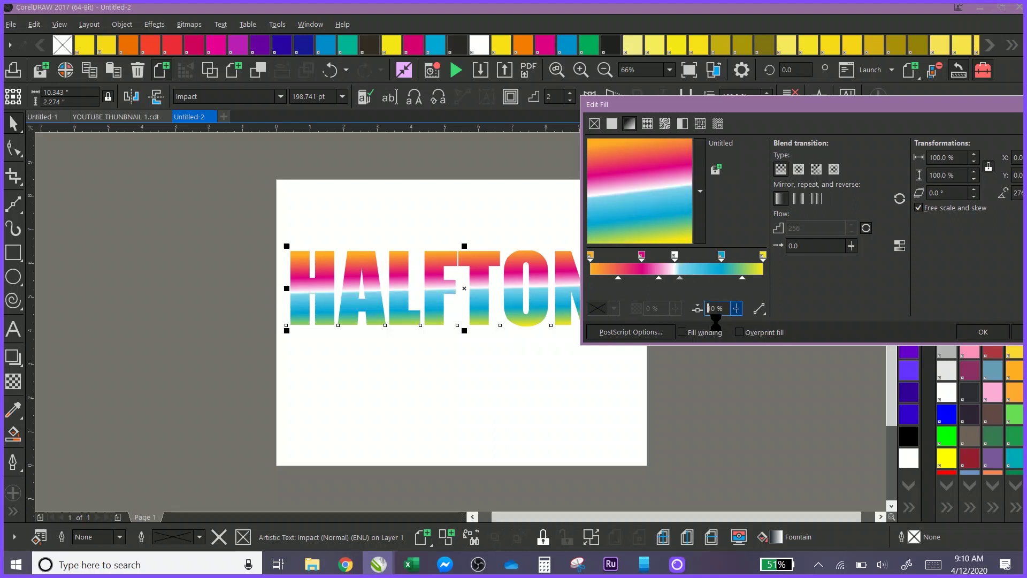
click(735, 307)
drag(733, 322, 731, 322)
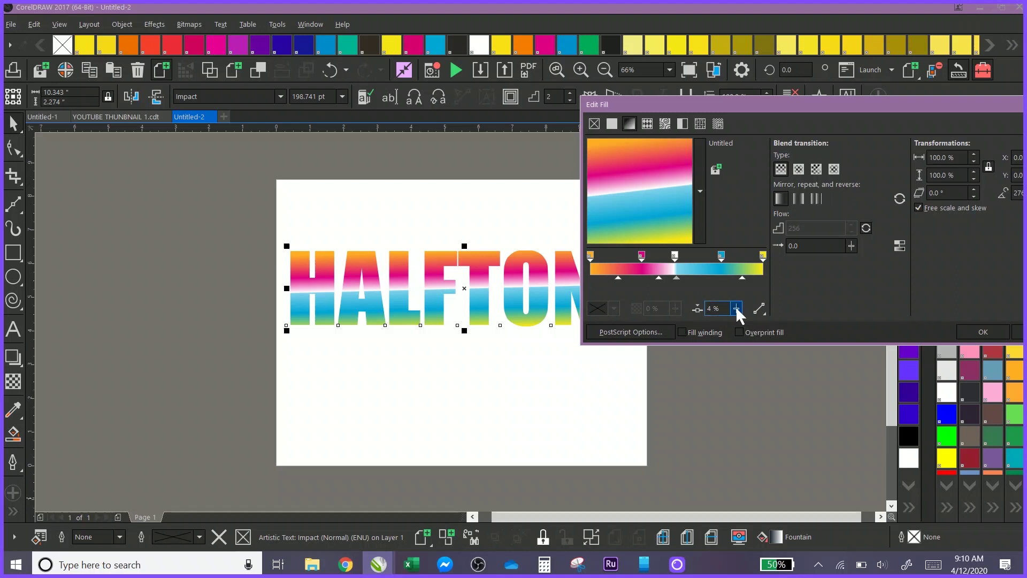
click(736, 309)
drag(756, 327, 771, 330)
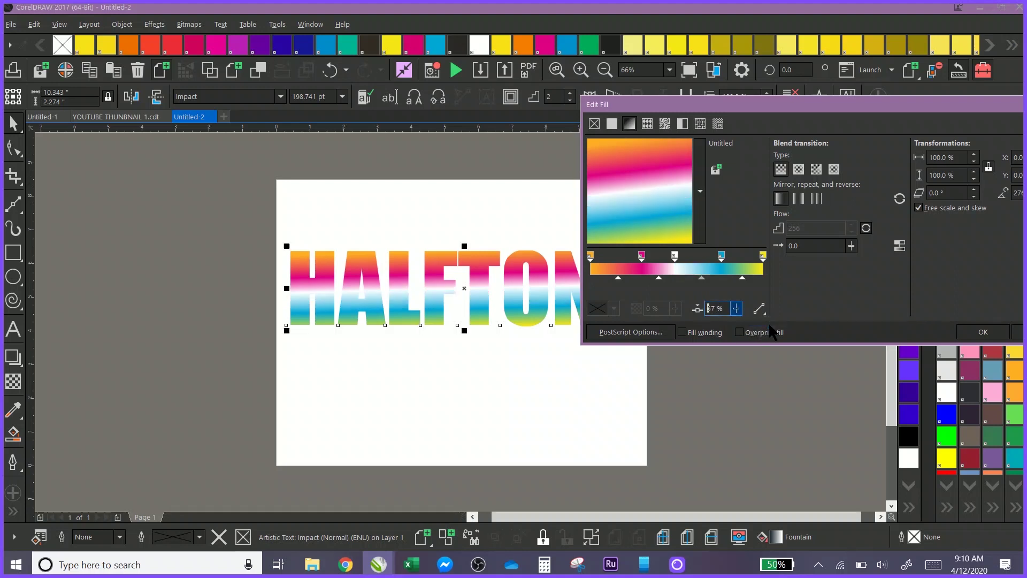
Give the fill a PostScript Dot halftone screen with frequency 45 and angle 22.5
click(633, 333)
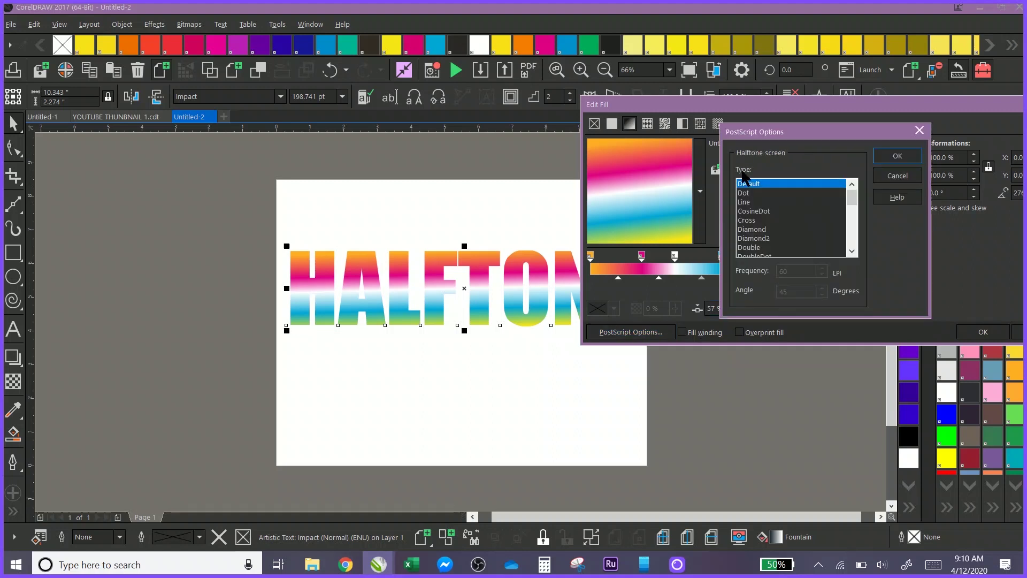
click(746, 193)
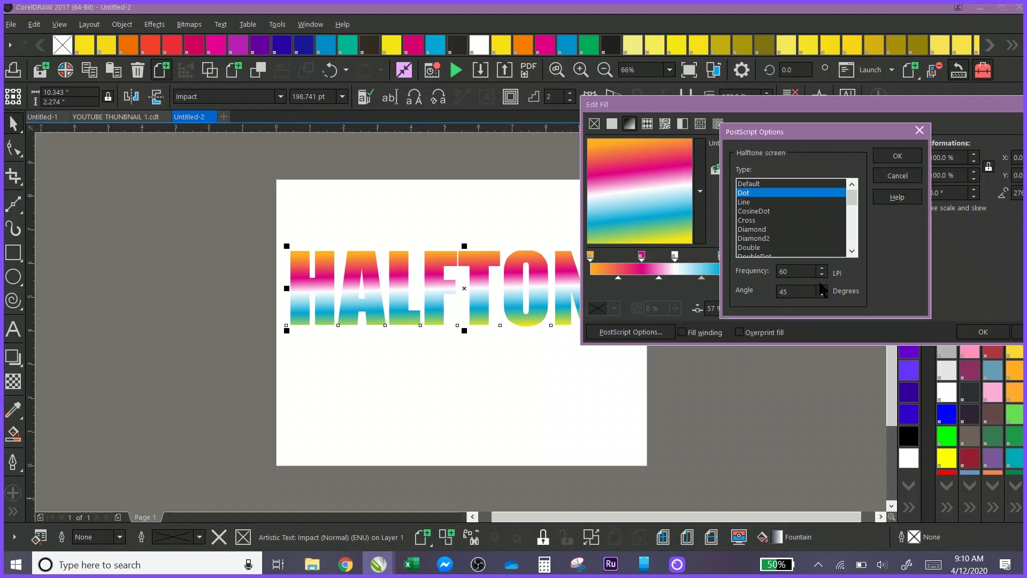
drag(802, 271, 751, 268)
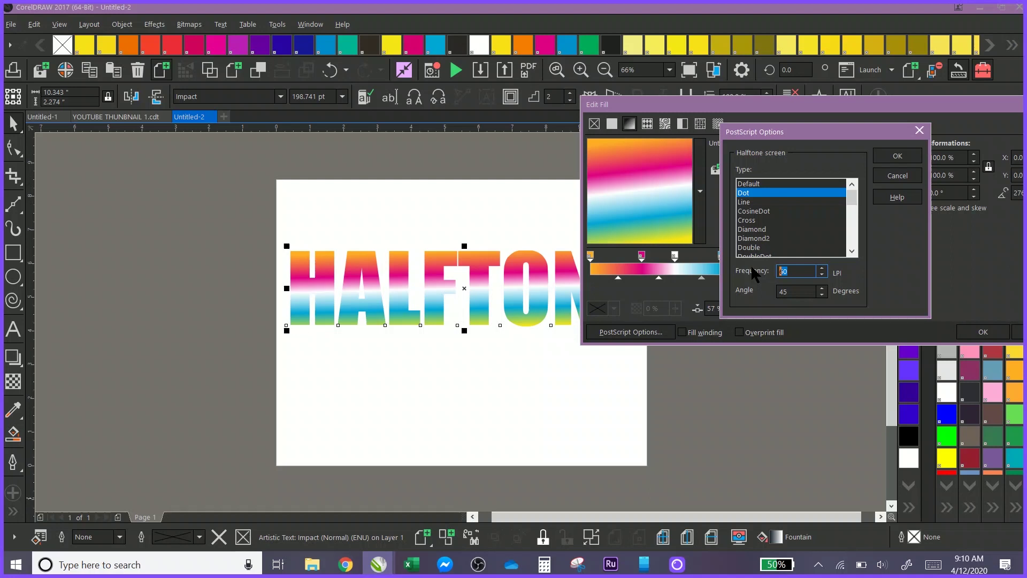
text(45)
key(Tab)
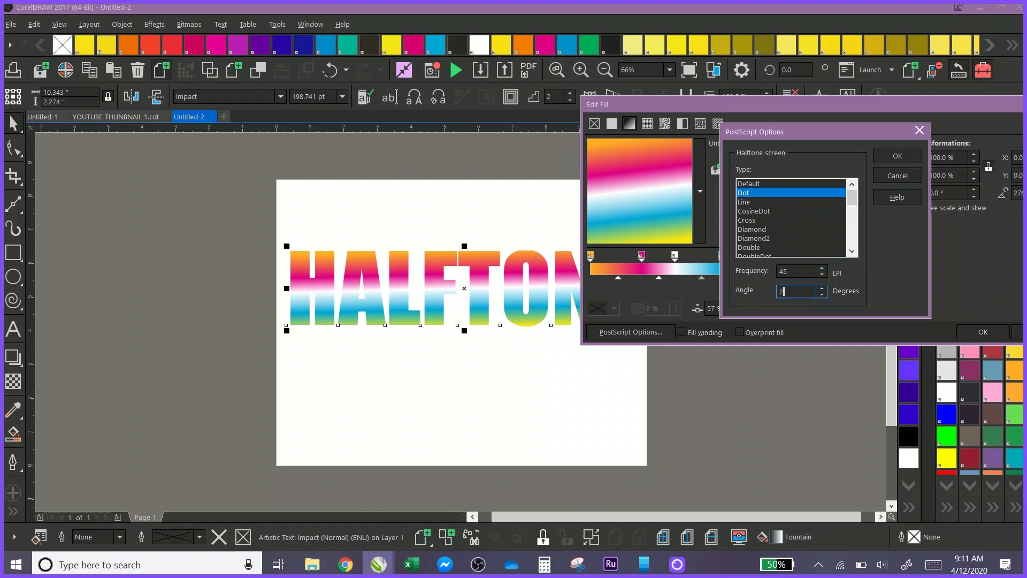
text(22.5)
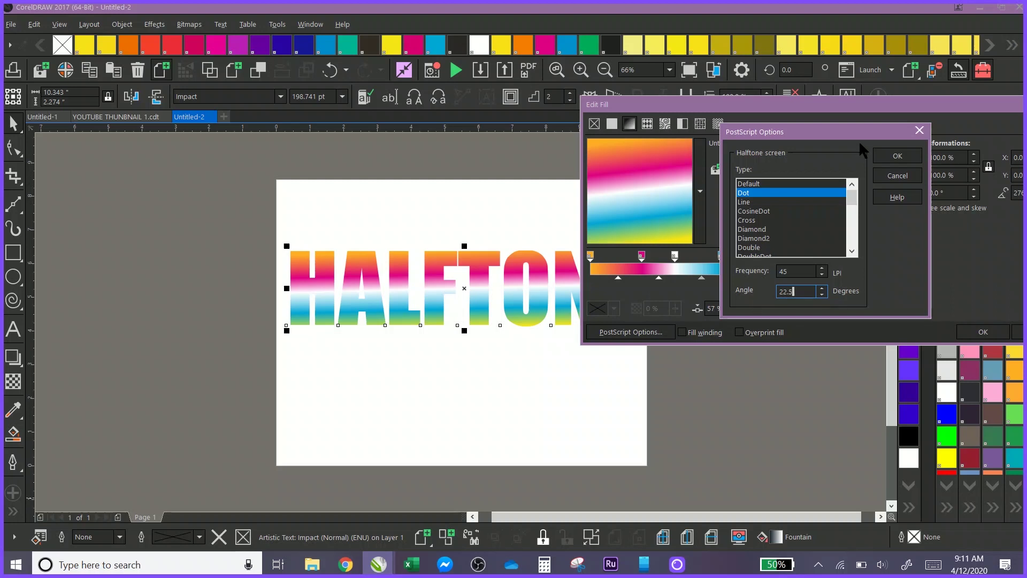
click(895, 156)
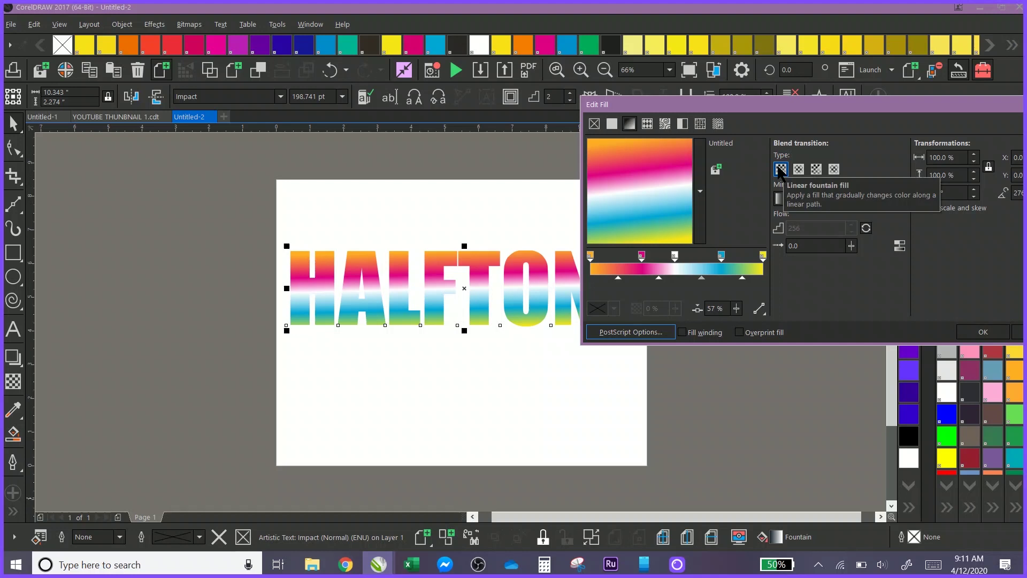
Switch HALFTONE to a conical fountain fill with Overprint fill enabled, and apply it
click(797, 169)
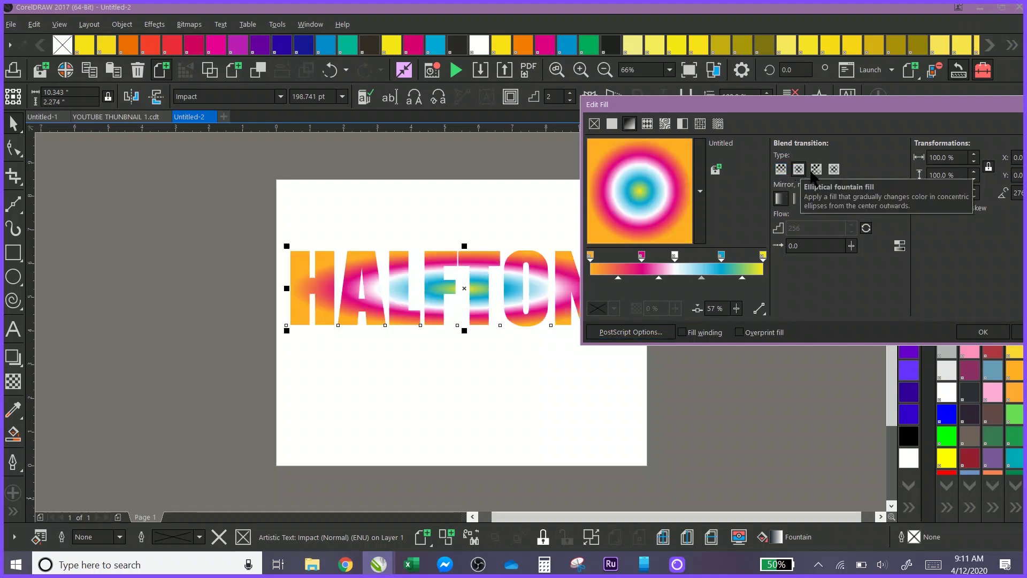
click(816, 169)
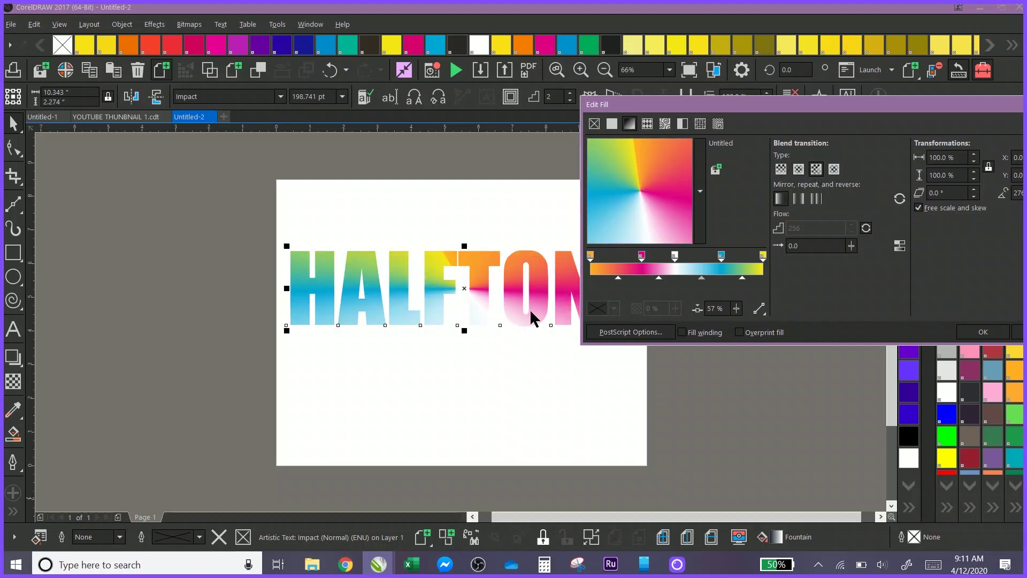
click(641, 259)
click(739, 332)
click(981, 331)
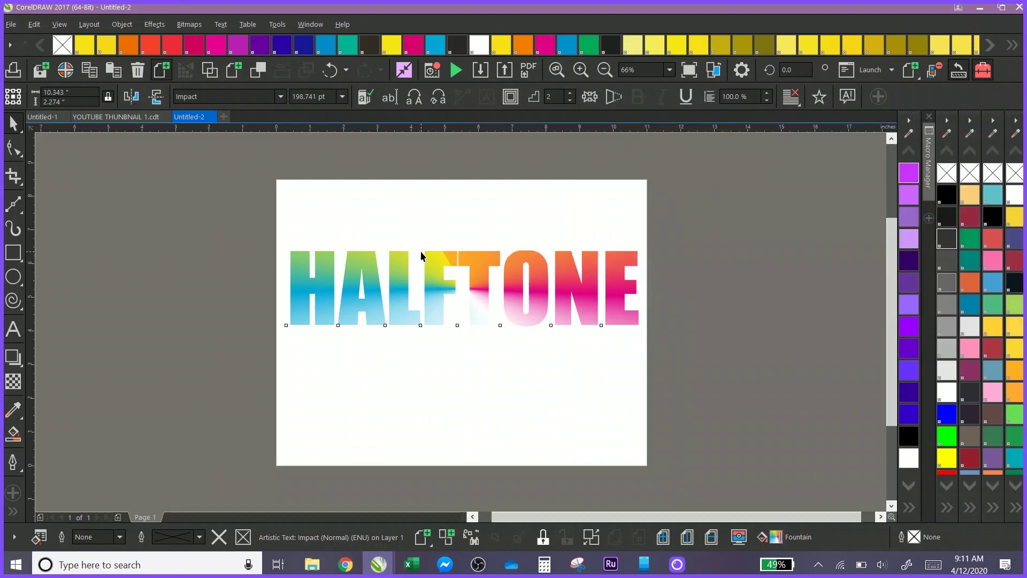
Cancel the colour eyedropper and open the File menu
key(Escape)
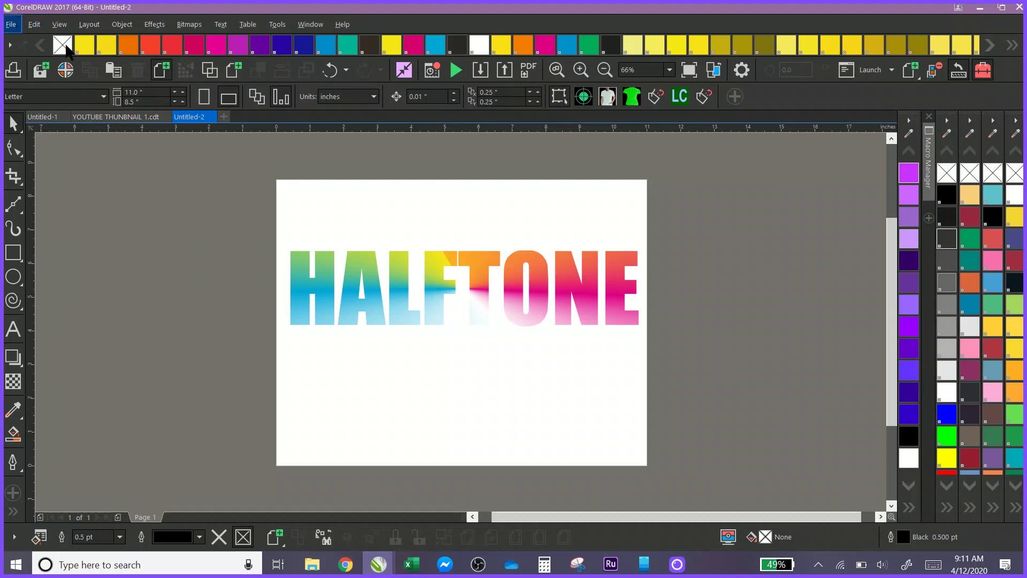
click(908, 133)
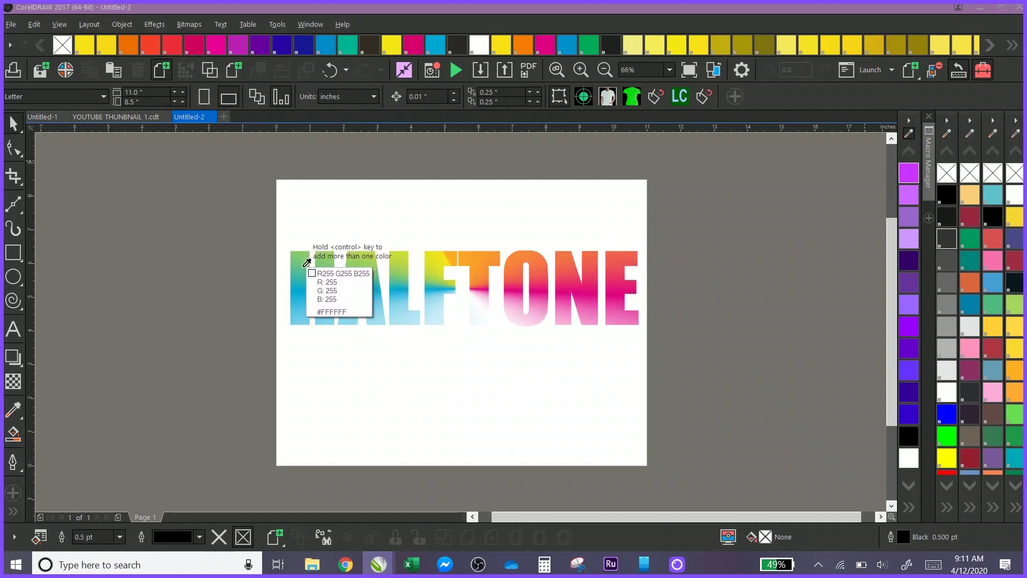
key(Escape)
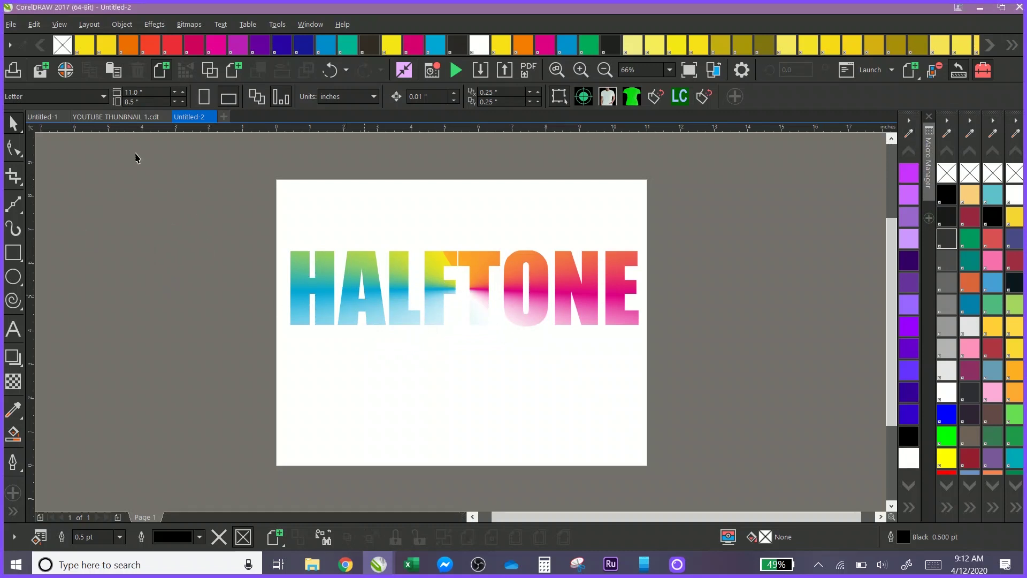
click(11, 25)
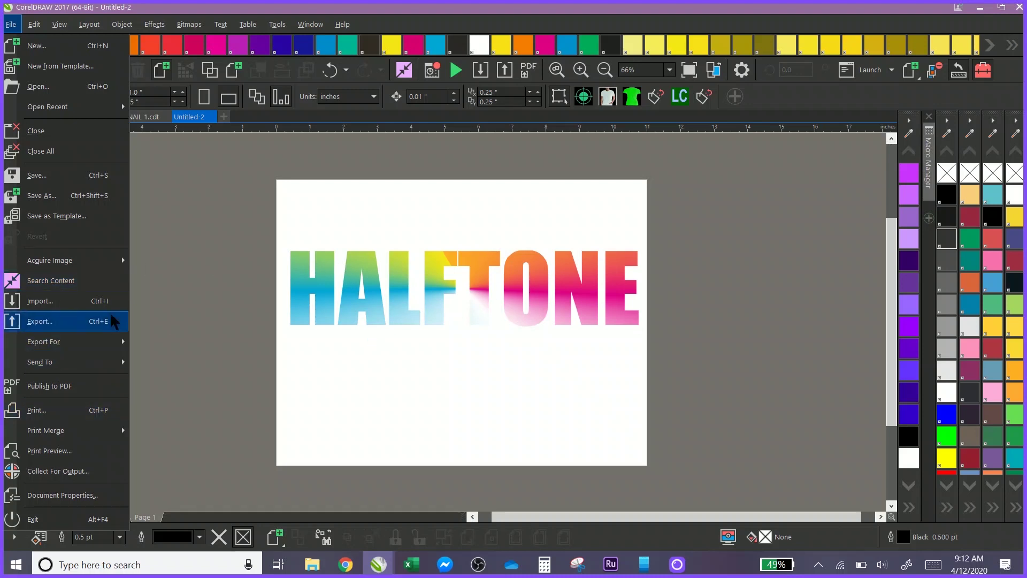
Print to the EPSON ET-2720 Series printer with landscape orientation in its preferences
click(35, 413)
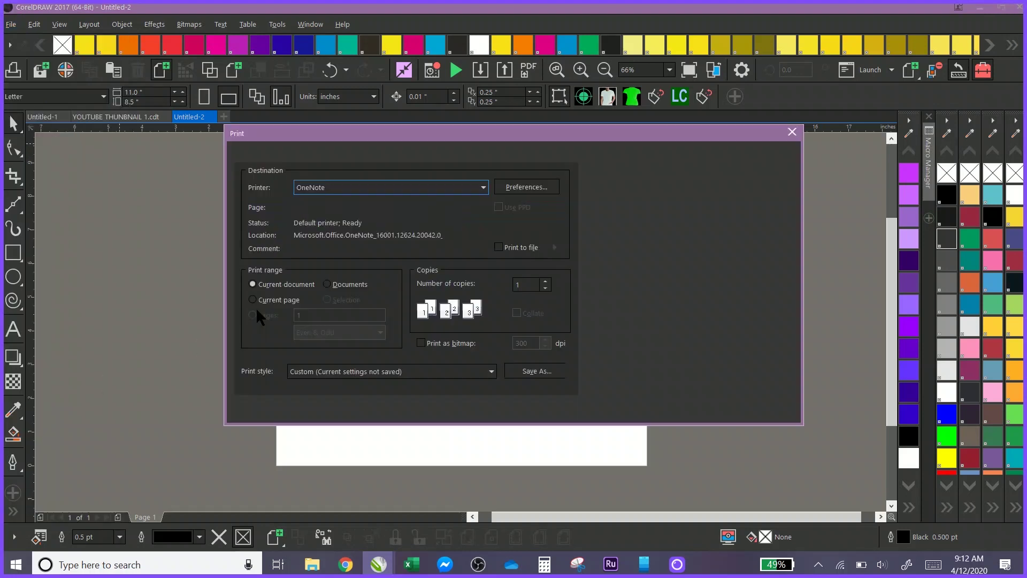
click(333, 191)
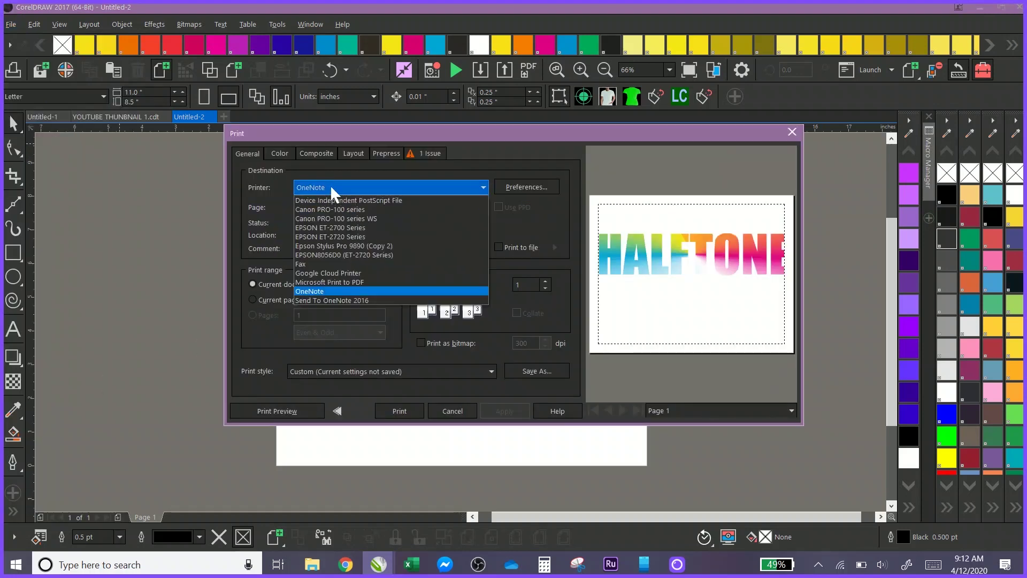
click(330, 237)
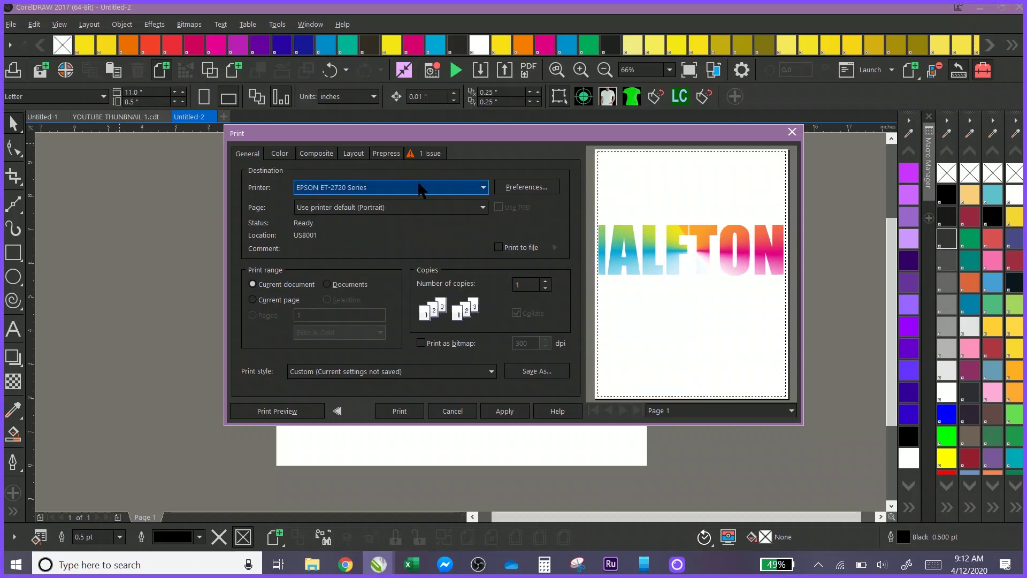
click(514, 192)
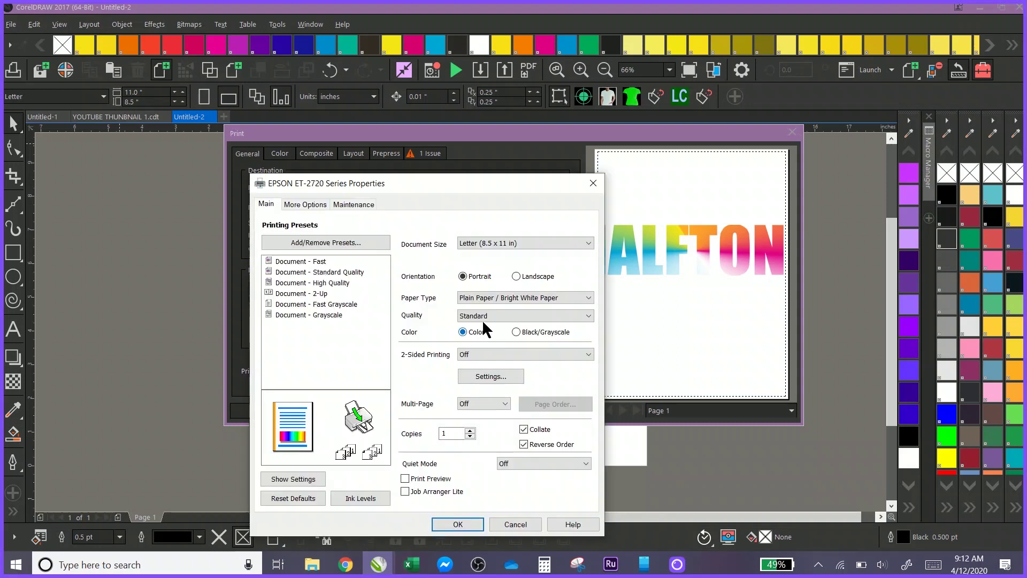
click(516, 277)
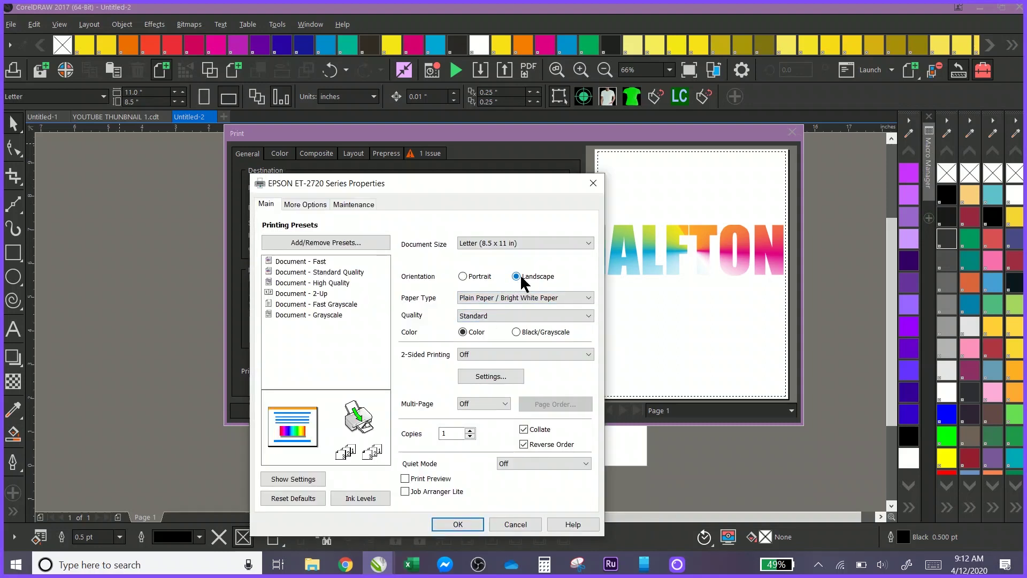
click(454, 523)
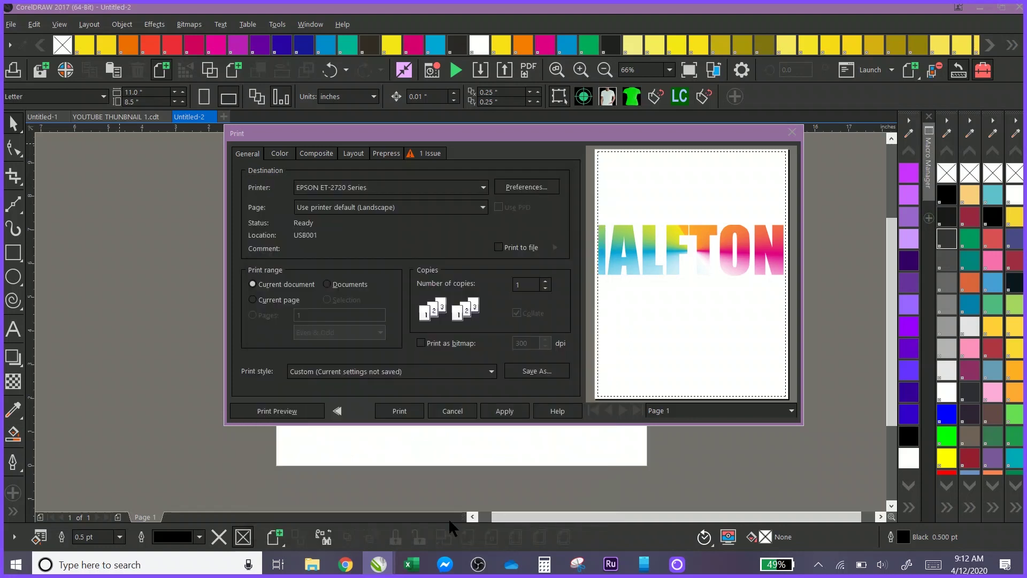
Set colour output to Print separations and show the Separations options
click(279, 154)
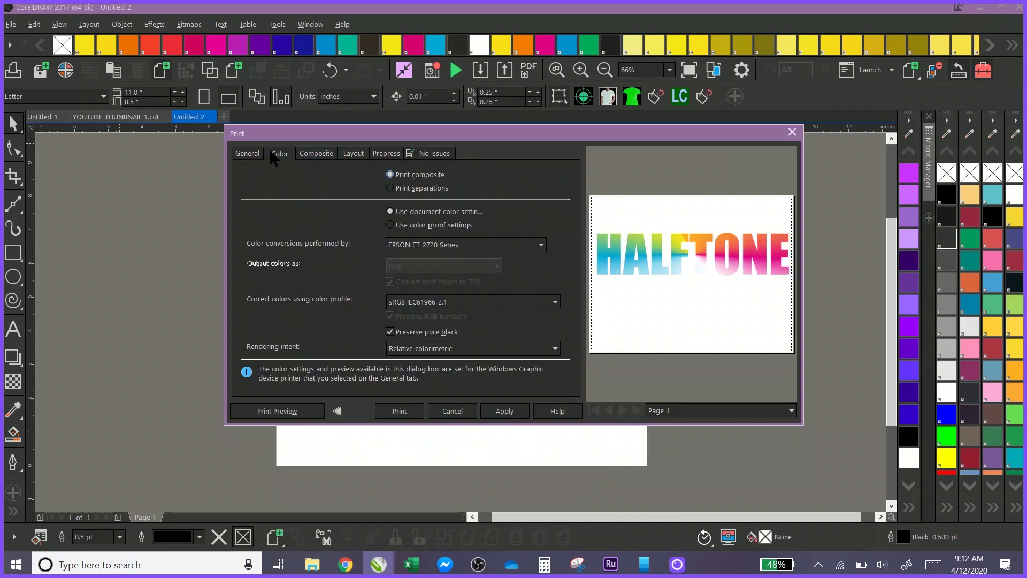
click(390, 187)
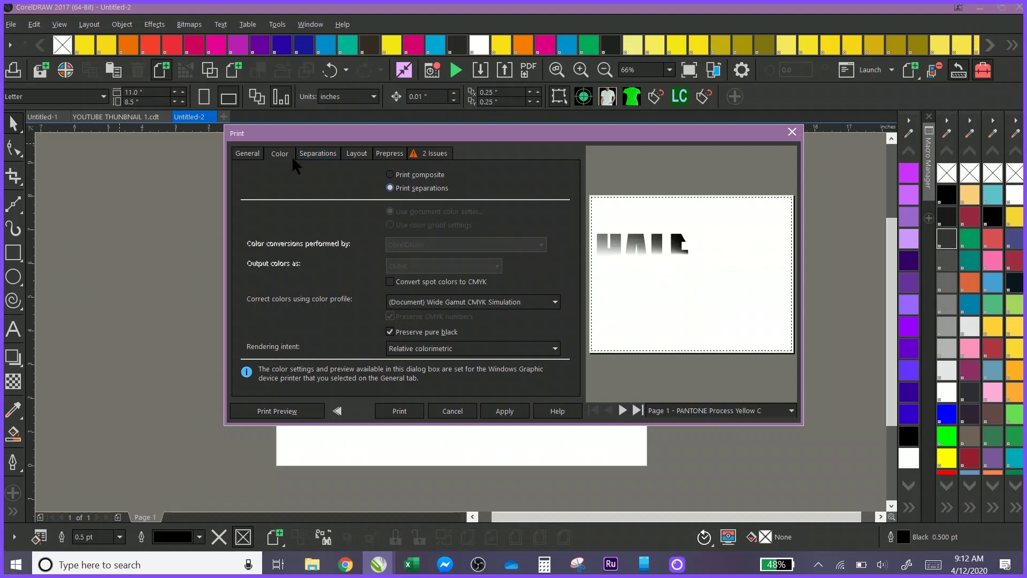
click(325, 154)
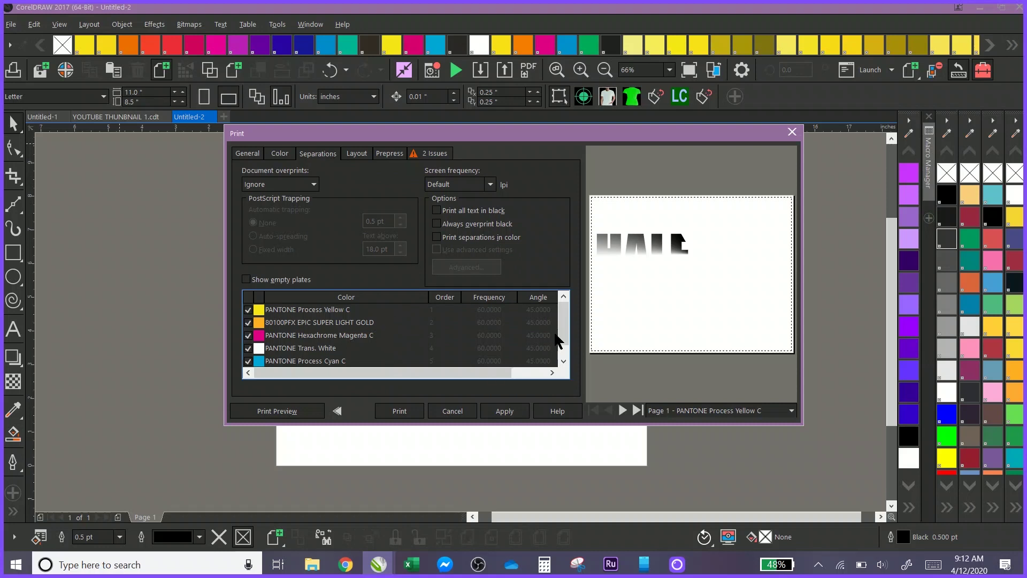
Preview the PANTONE and gold spot-colour separation plates one by one, then close Print
click(621, 410)
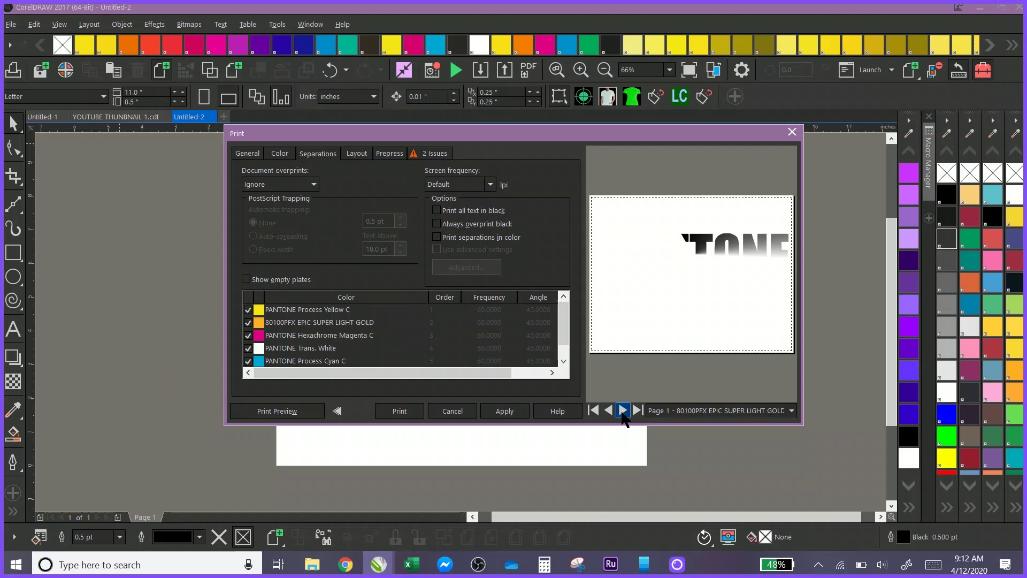
click(623, 411)
click(622, 410)
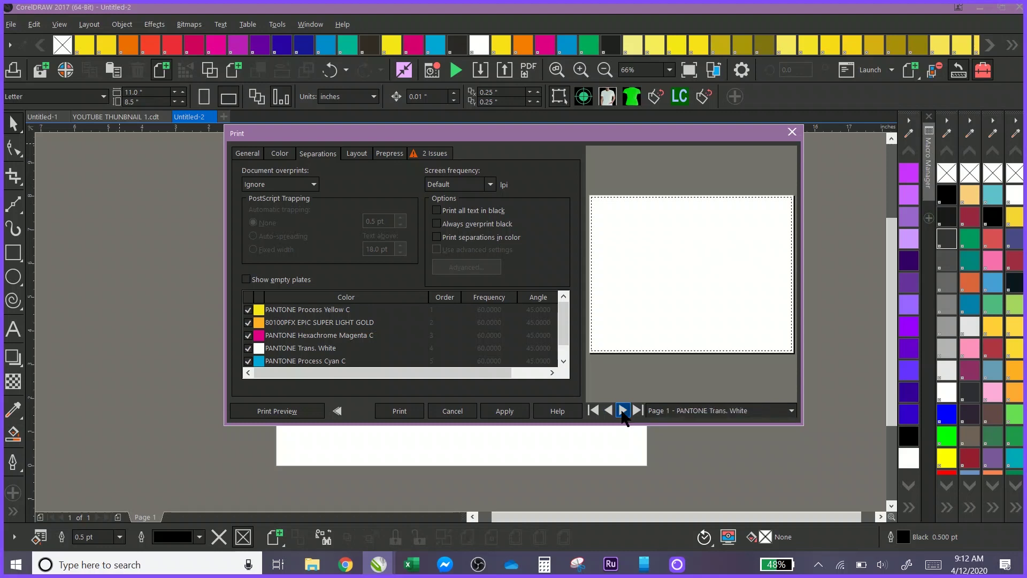
click(623, 411)
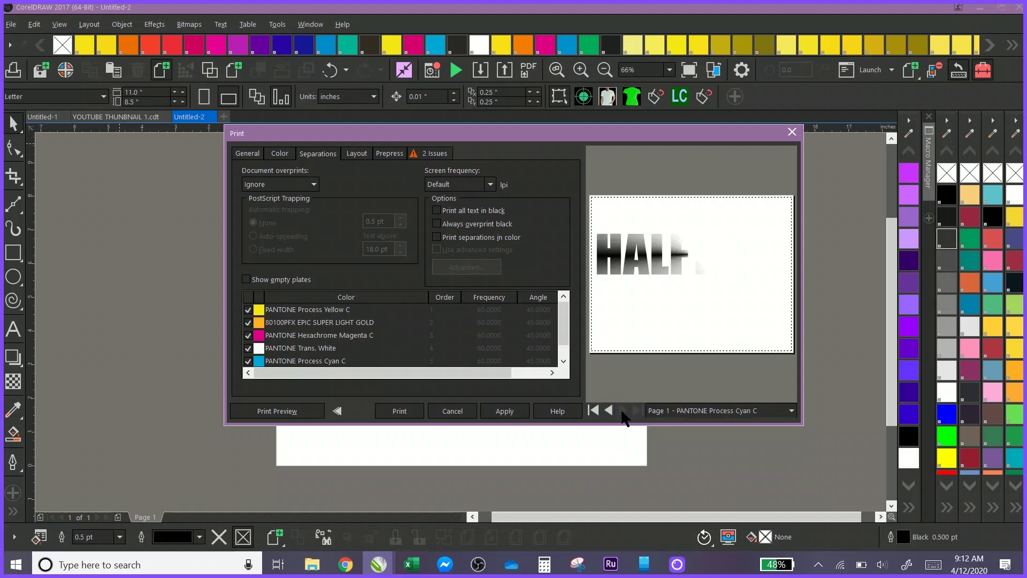
click(608, 411)
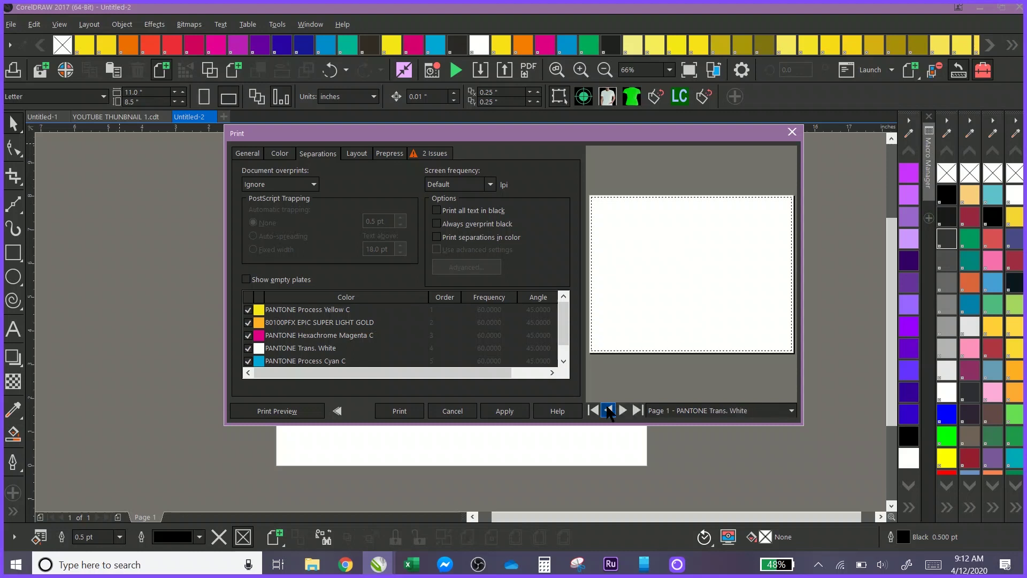
click(608, 410)
click(608, 410)
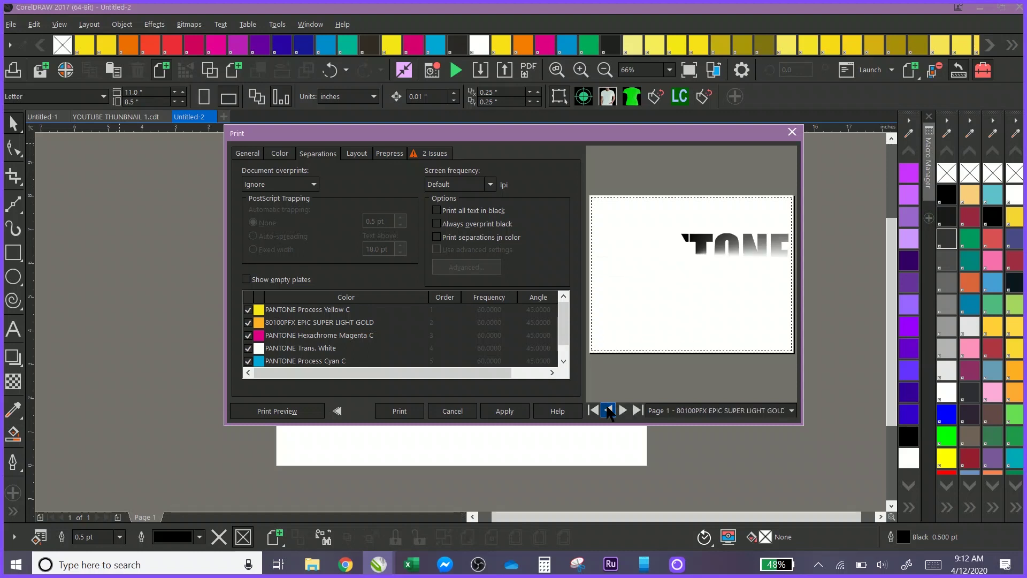
click(608, 410)
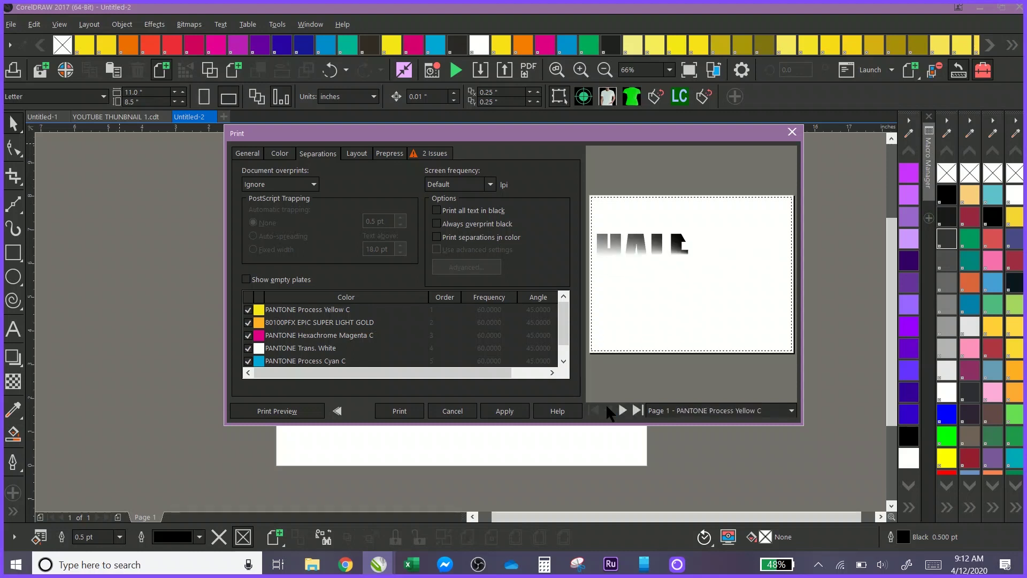
click(622, 410)
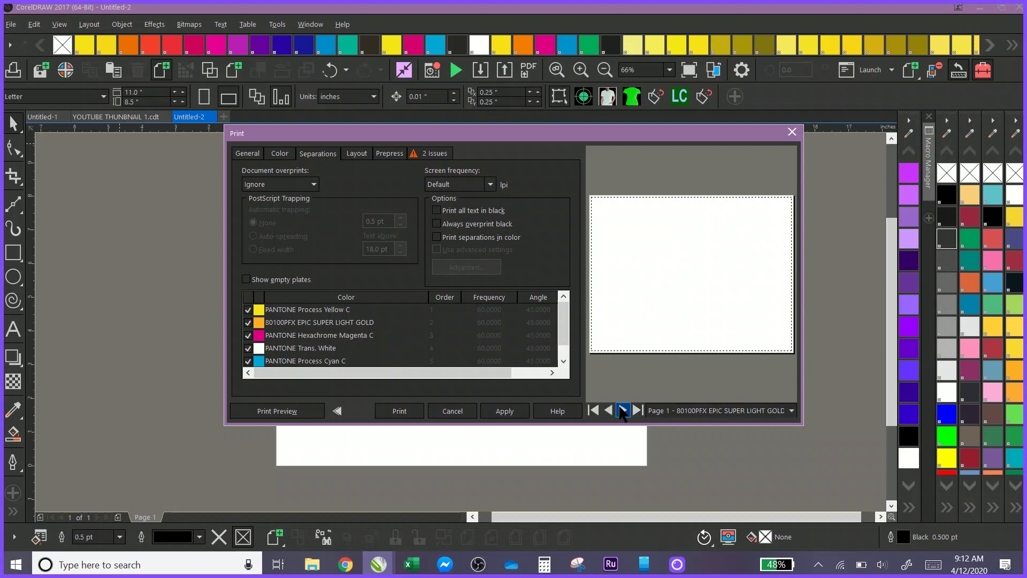
click(622, 410)
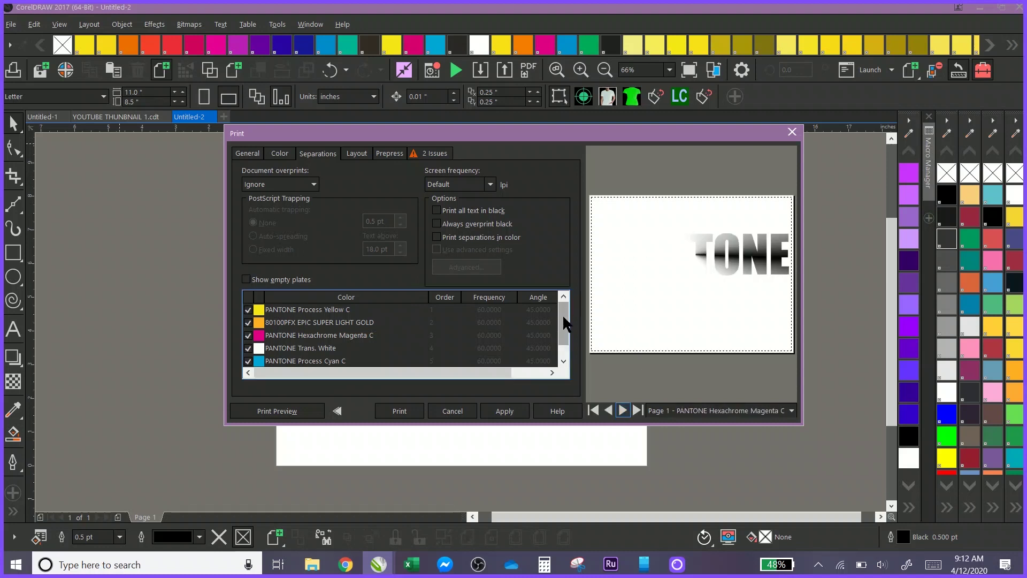
scroll(564, 324, down, 1)
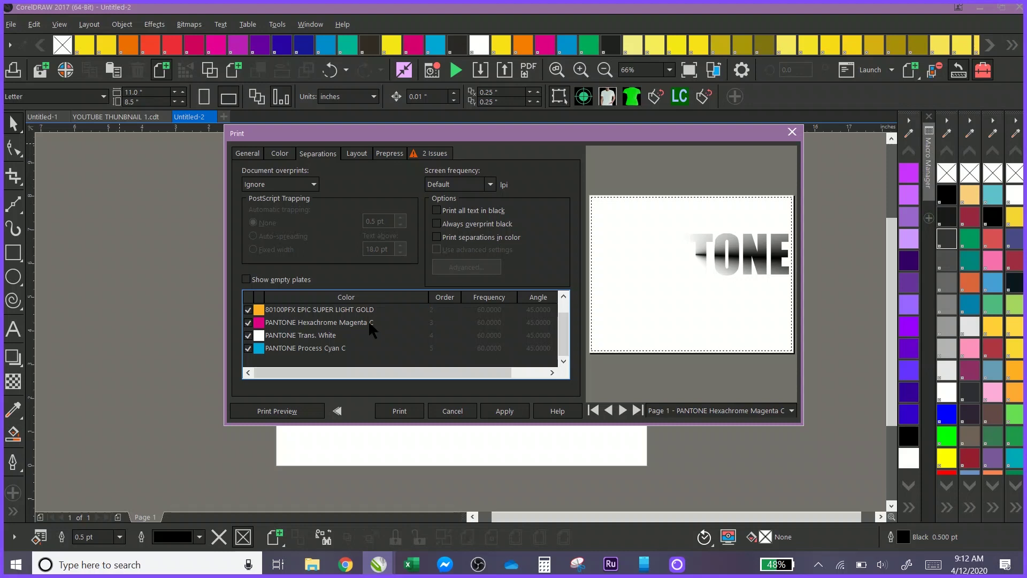
click(622, 411)
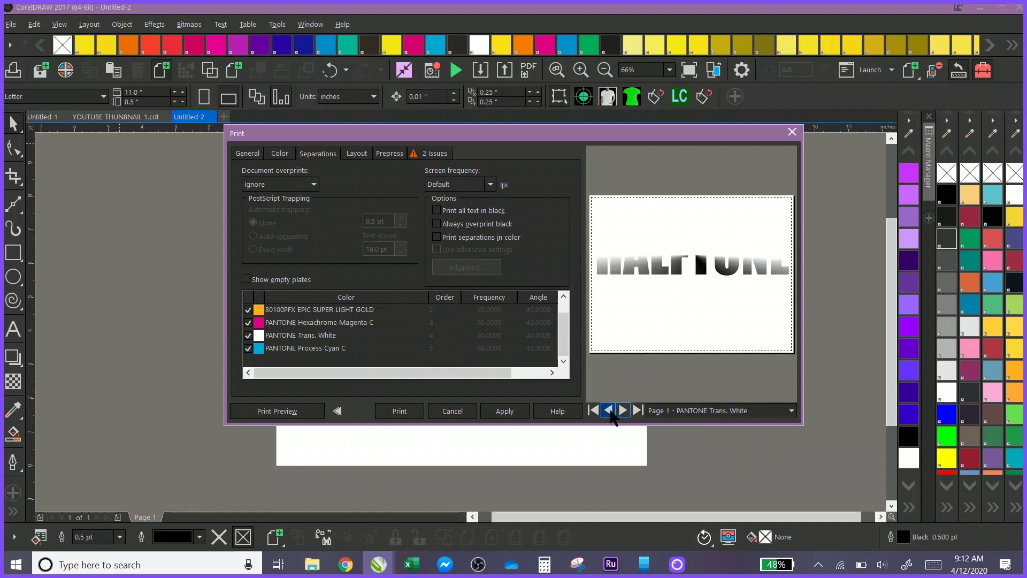
click(608, 410)
click(608, 410)
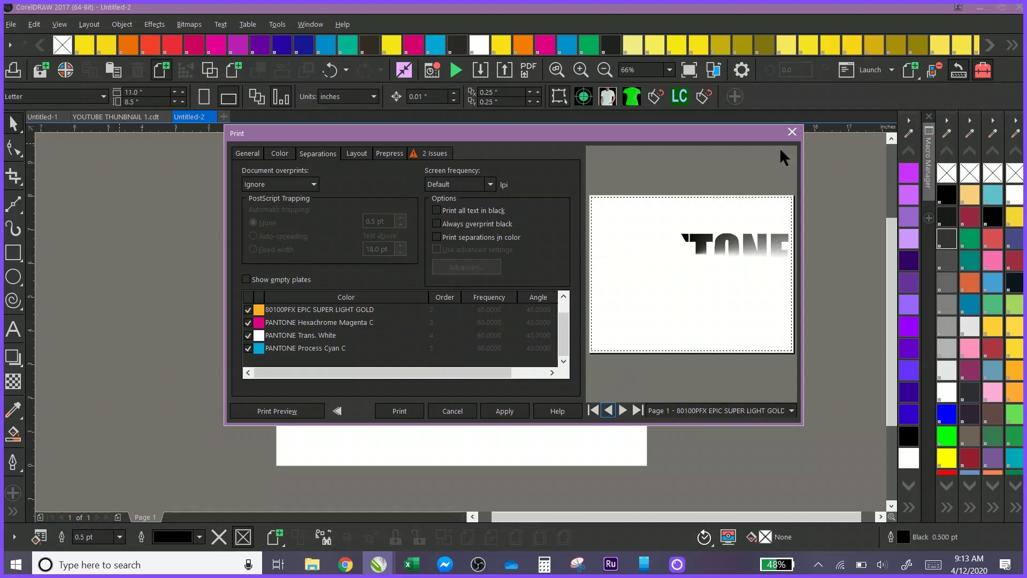
click(792, 132)
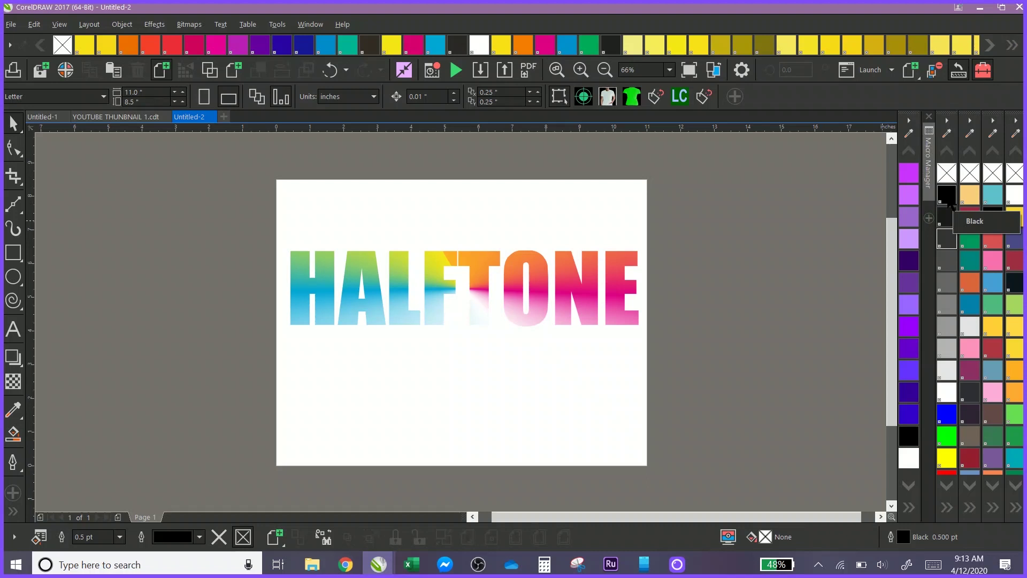
click(947, 121)
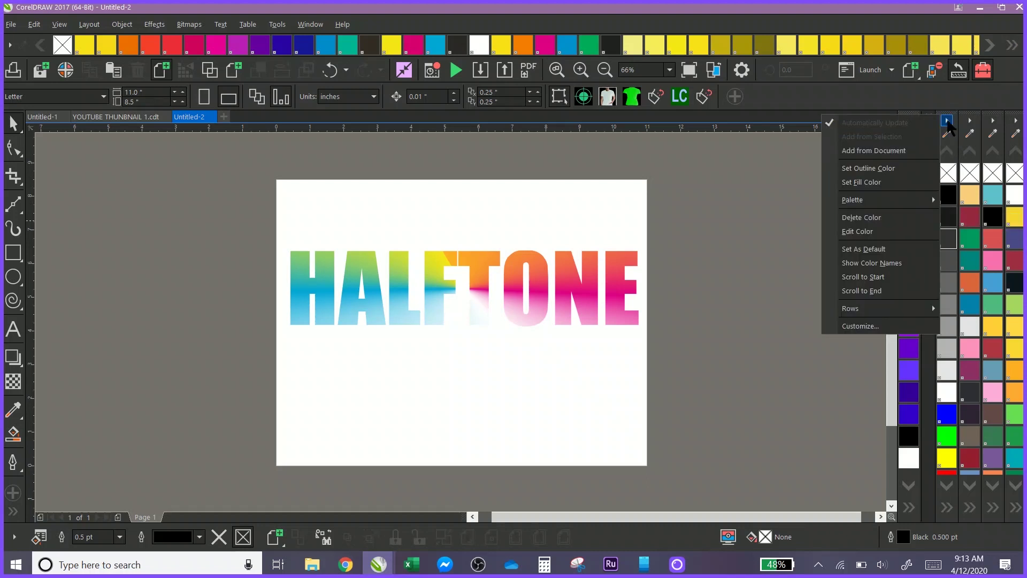
click(946, 122)
click(946, 121)
click(946, 123)
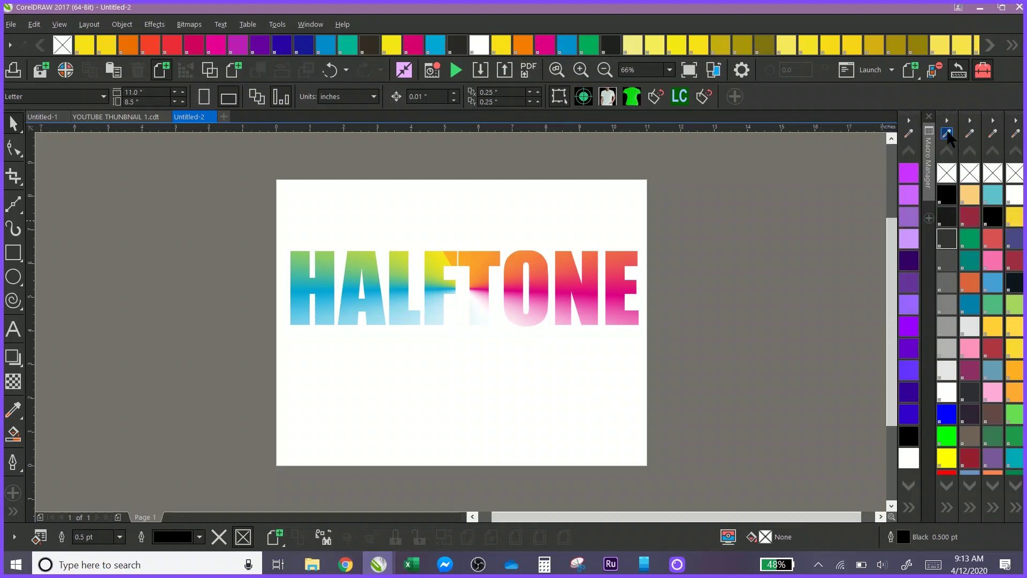